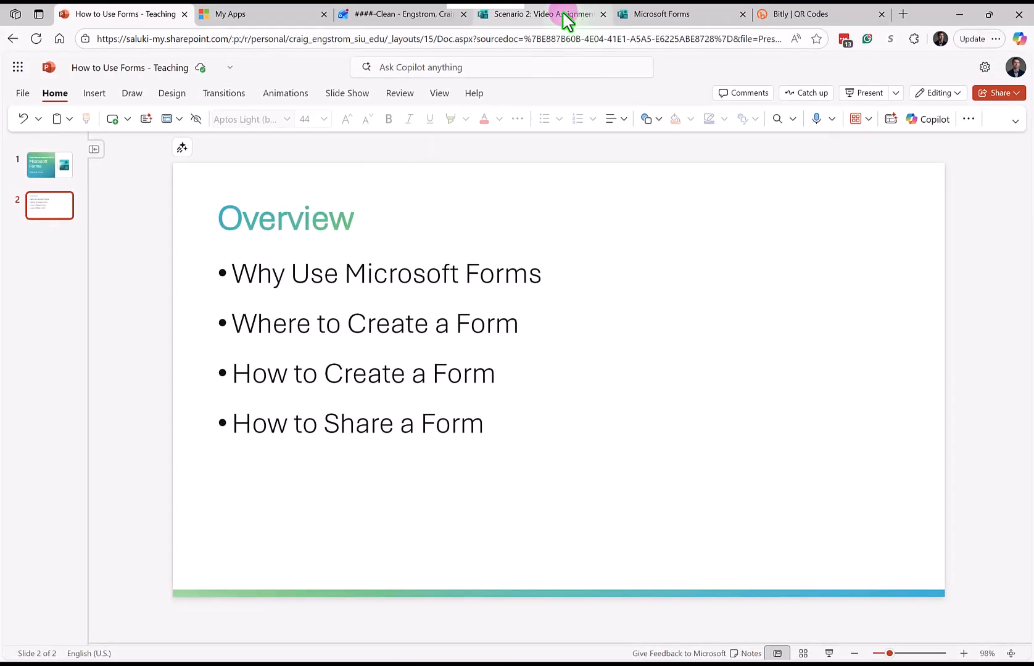
View the Scenario 2: Video Assignment form's responses in present mode, and return to the How to Use Forms presentation
click(566, 19)
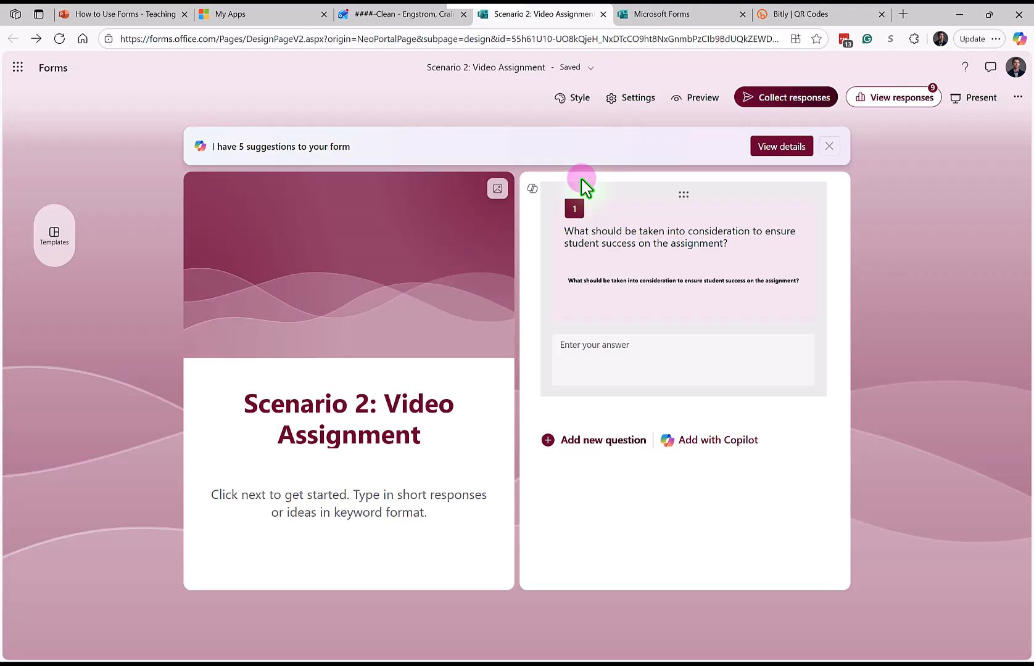
click(990, 98)
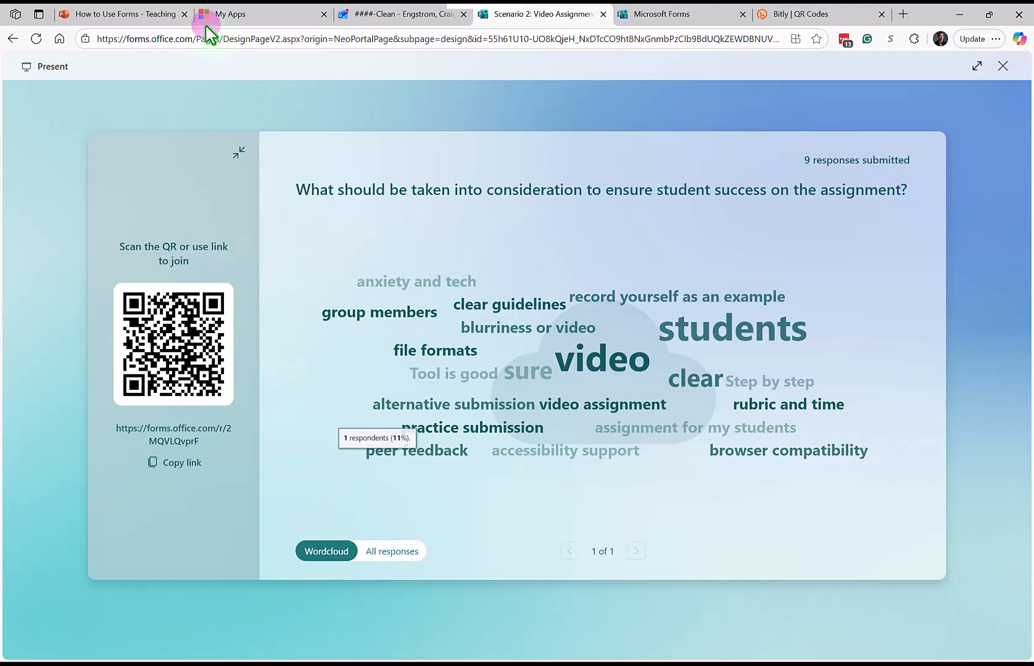
click(136, 16)
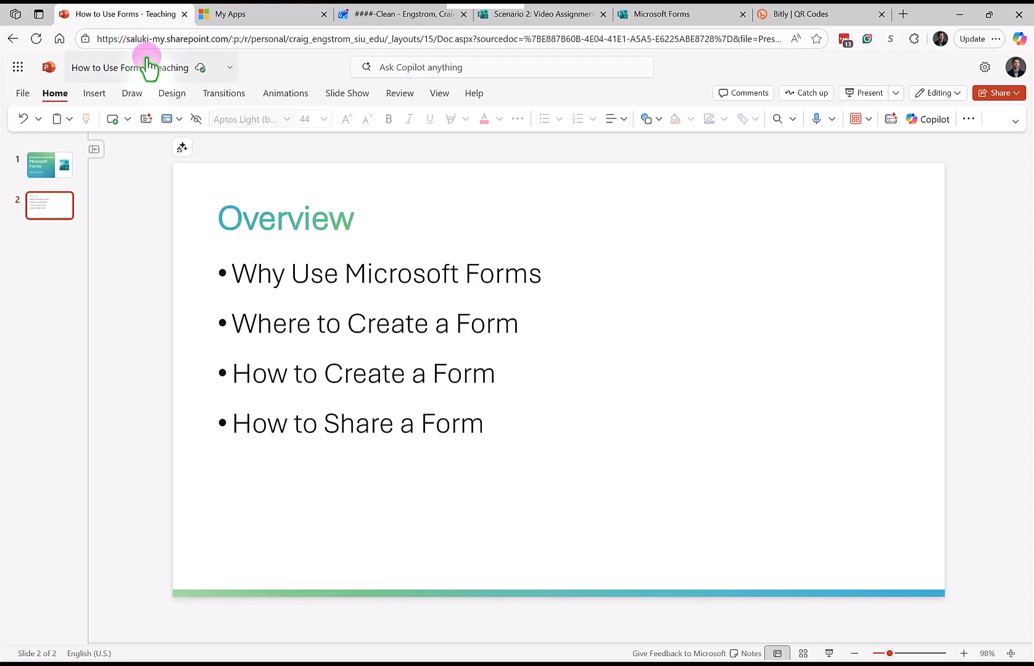
Bring up the My Apps dashboard at myapps.microsoft.com to see the available Microsoft apps
mouse_move(230, 22)
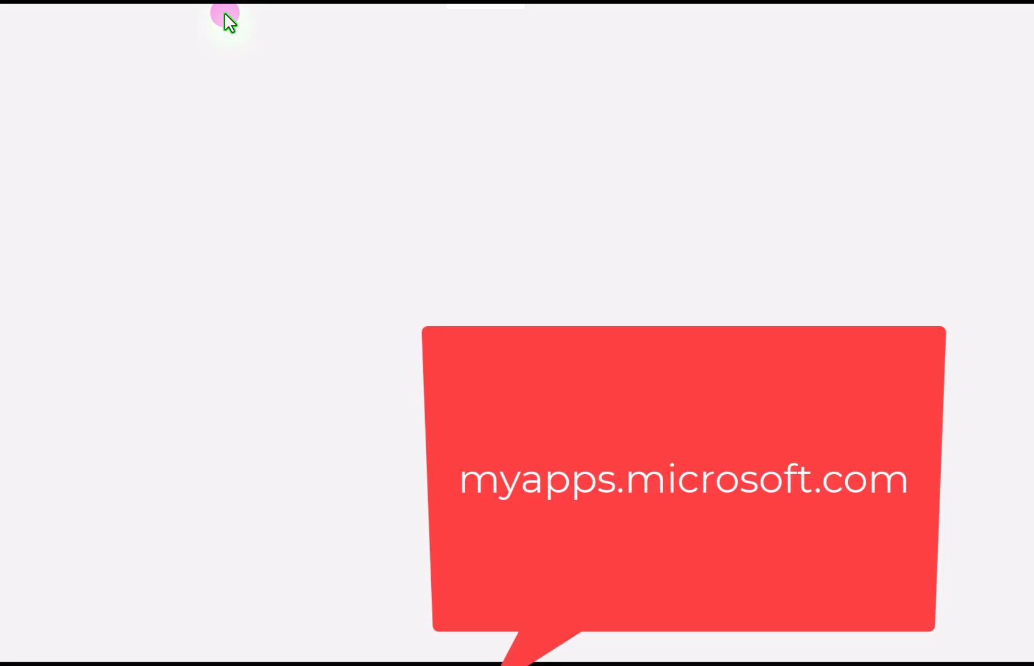
click(229, 21)
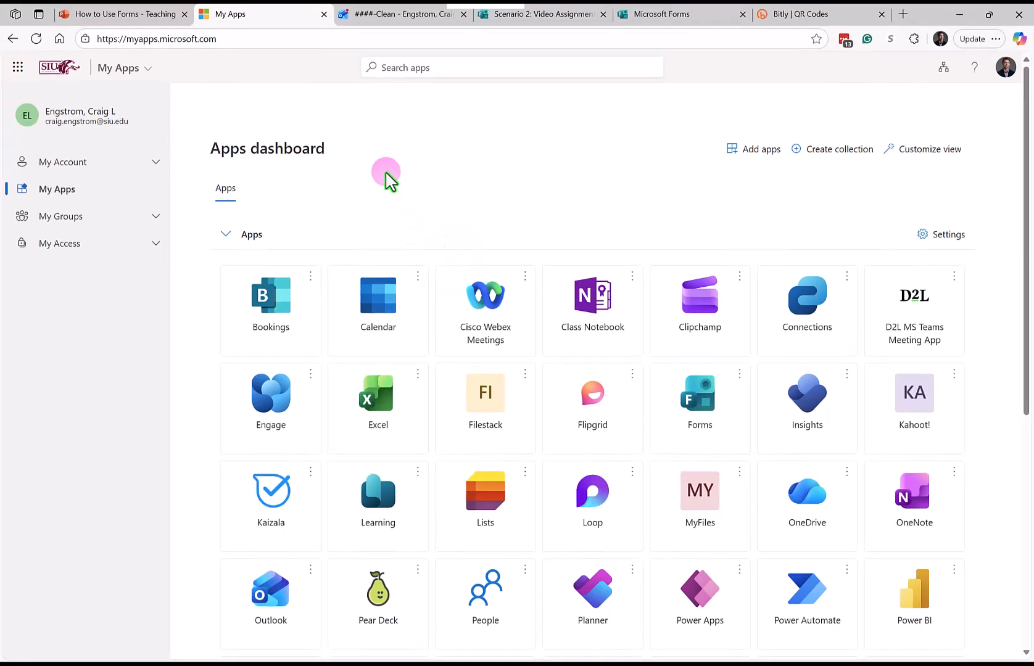
Switch to Outlook on the web and open Forms from its Microsoft 365 app launcher
click(395, 15)
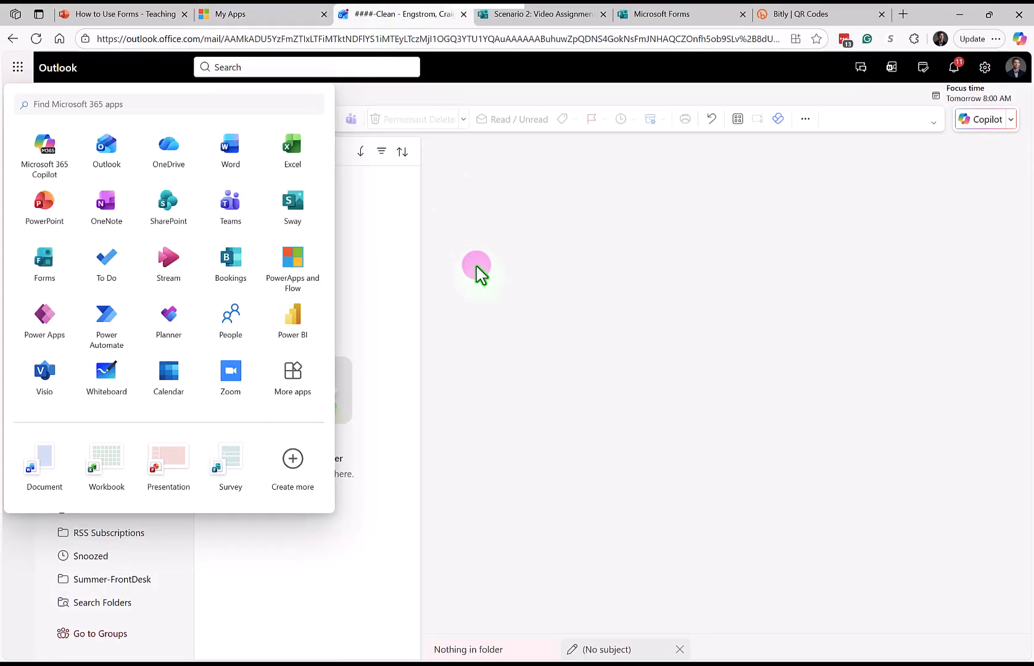
click(476, 265)
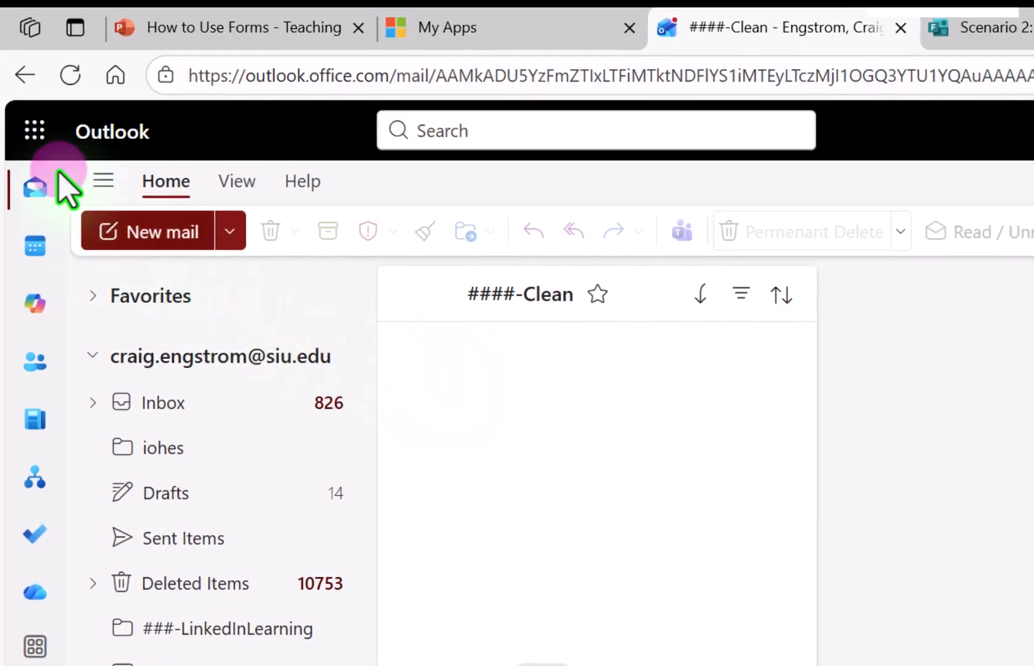
click(34, 131)
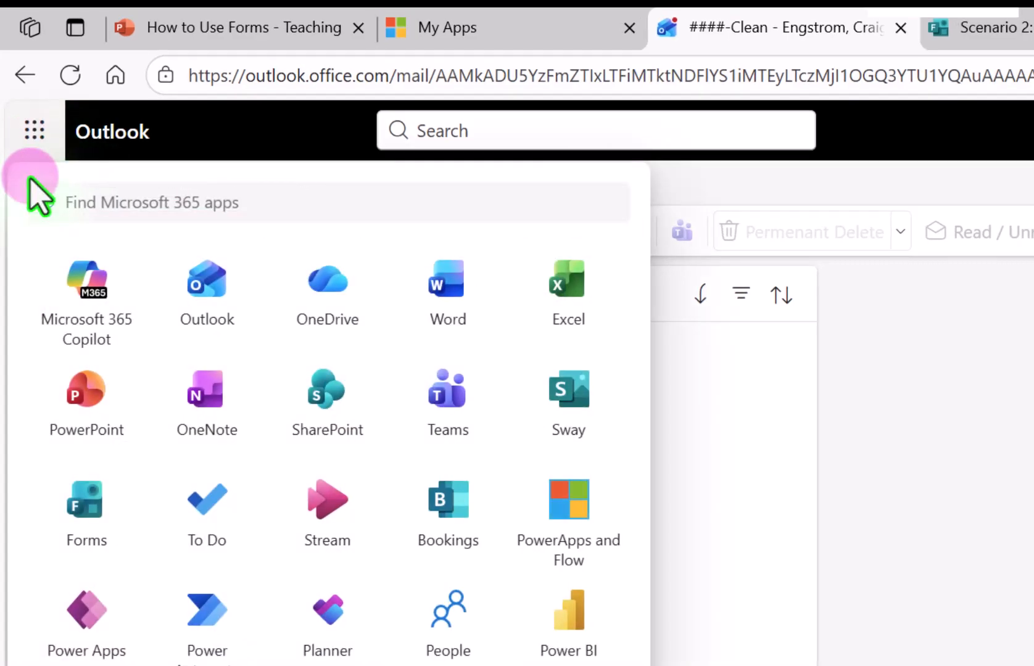
click(77, 506)
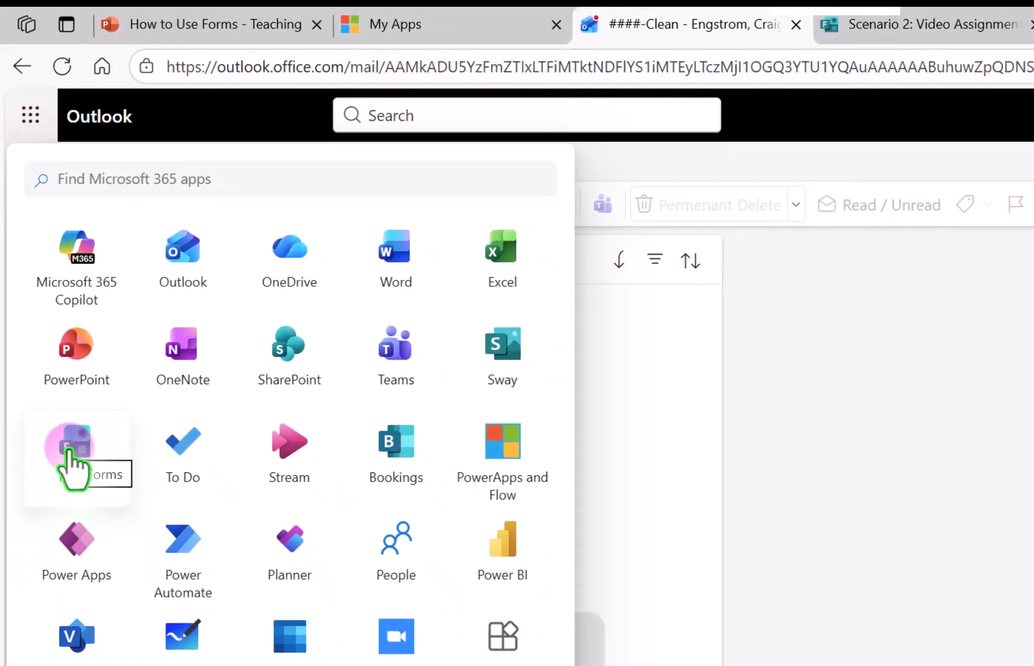
click(503, 648)
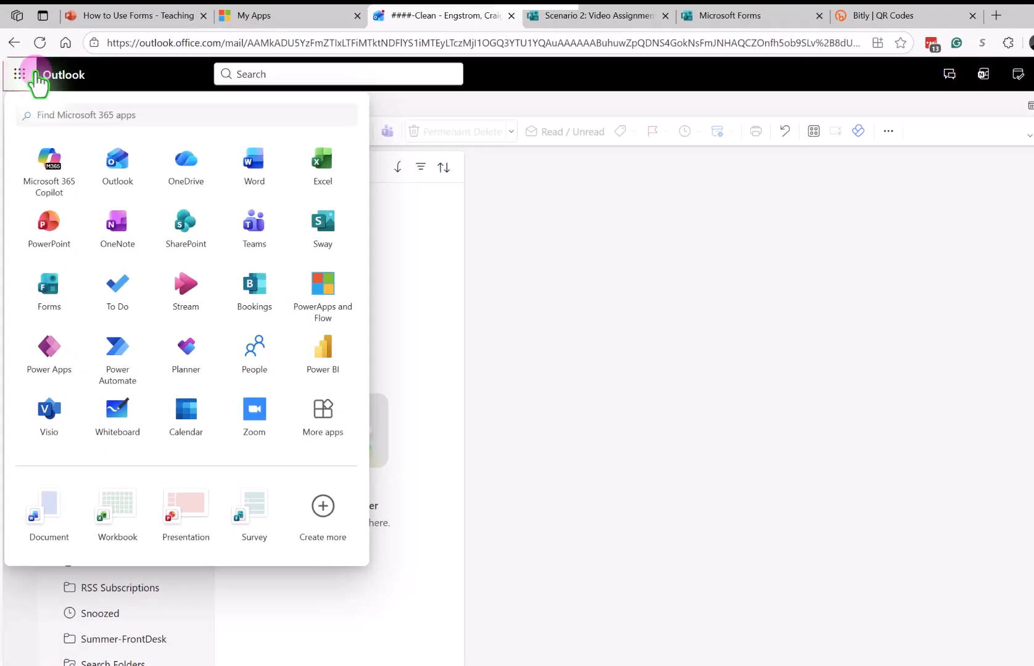
click(36, 75)
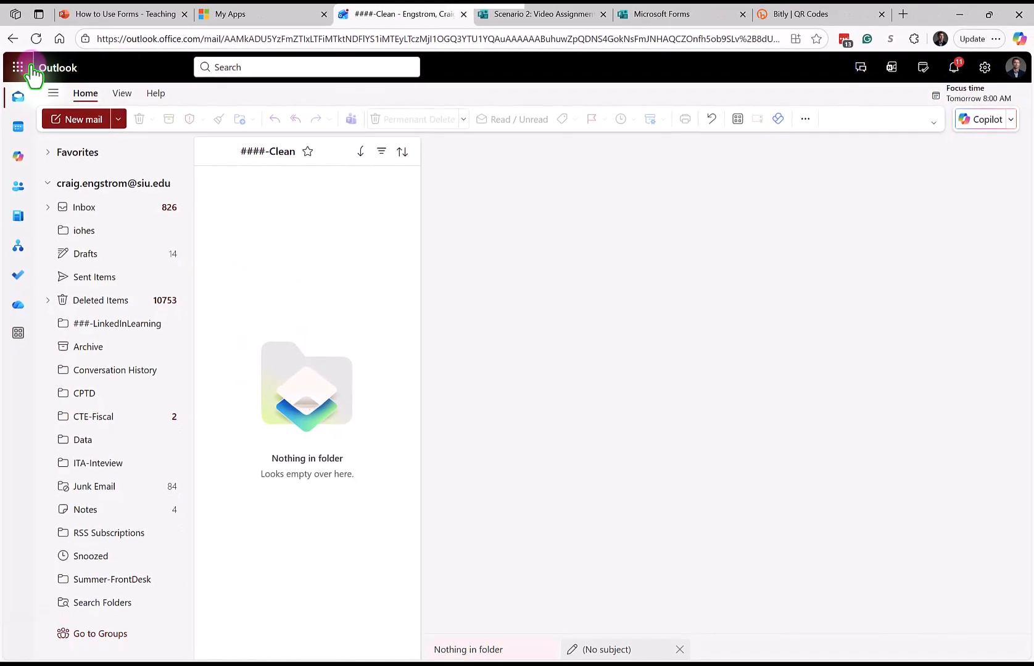
click(30, 76)
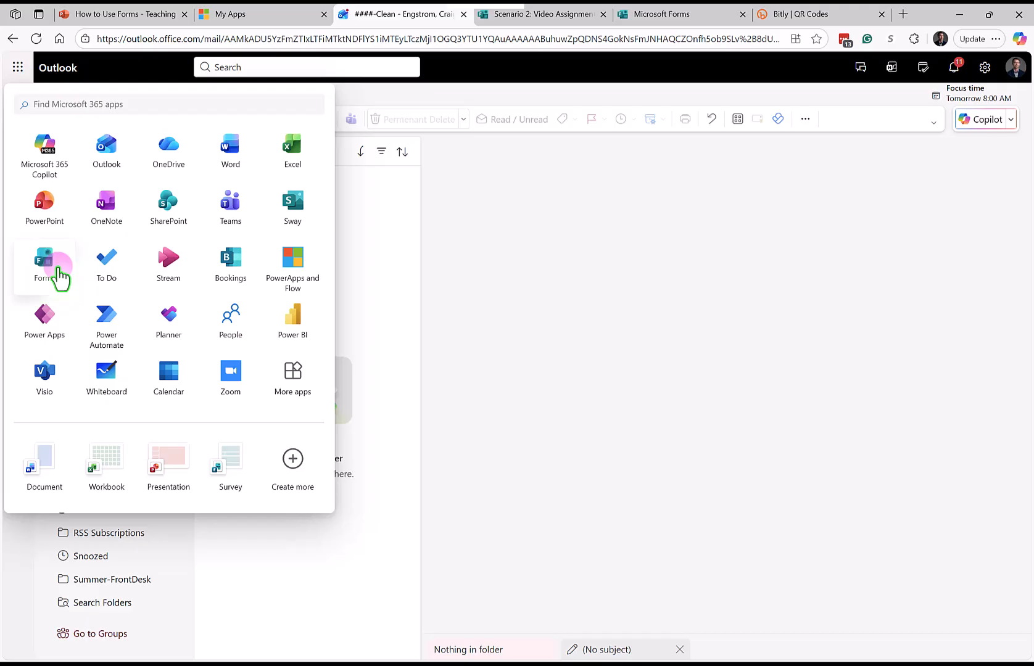
click(59, 271)
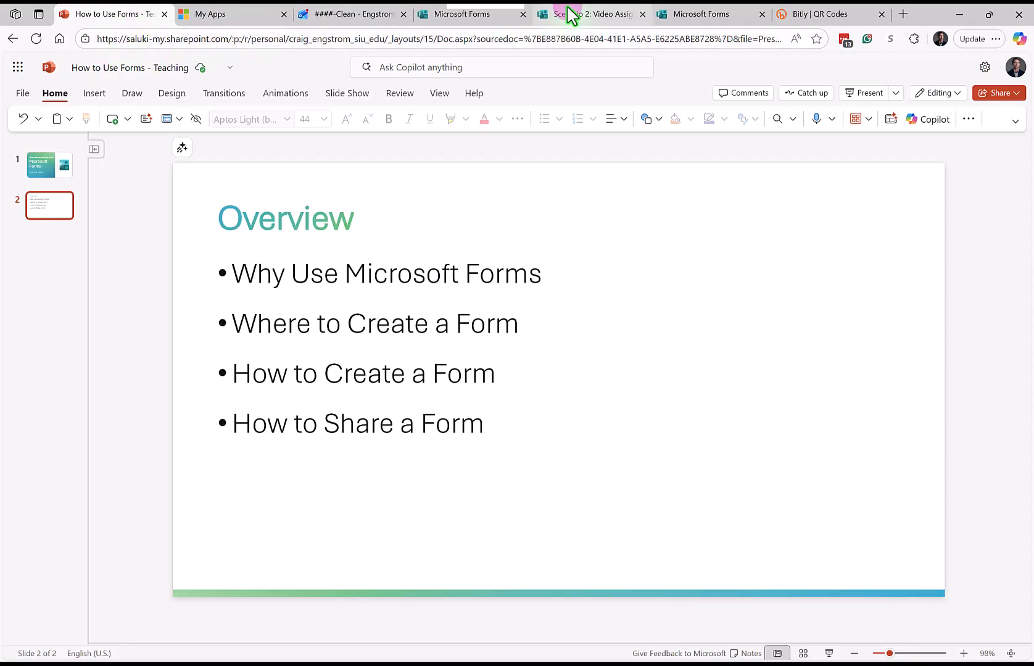
Create a new blank quiz from the Forms home page, dismissing the Copilot draft box
click(484, 19)
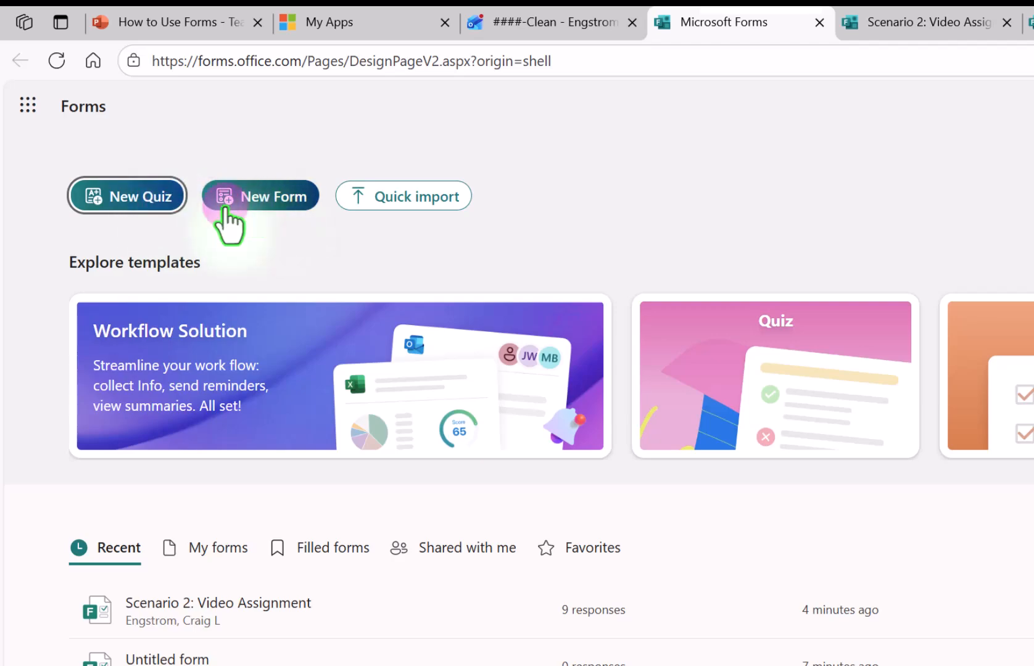
click(149, 197)
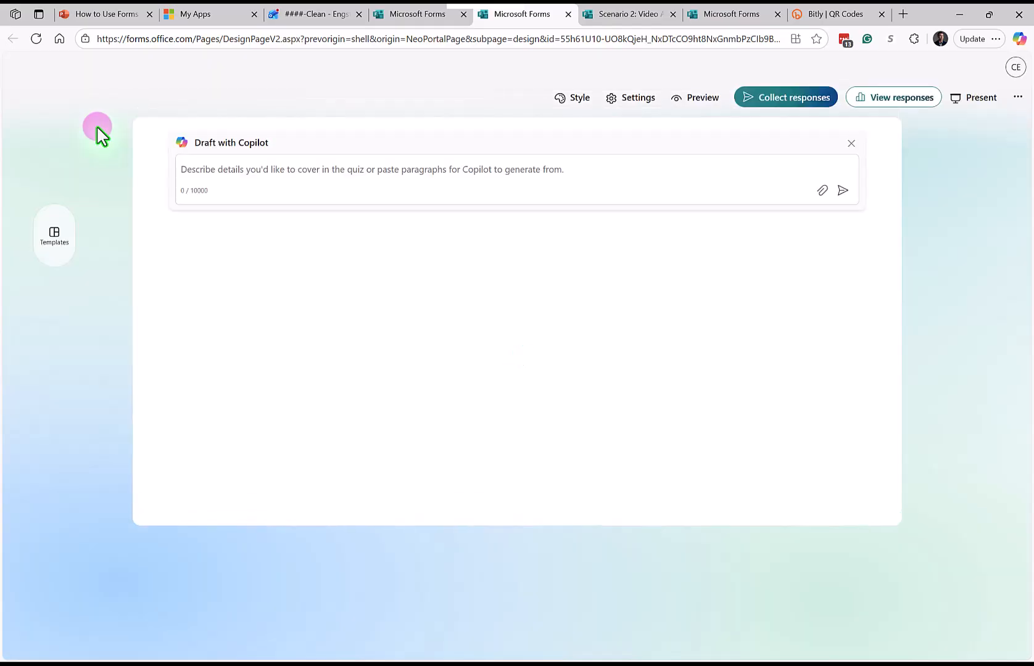
click(851, 146)
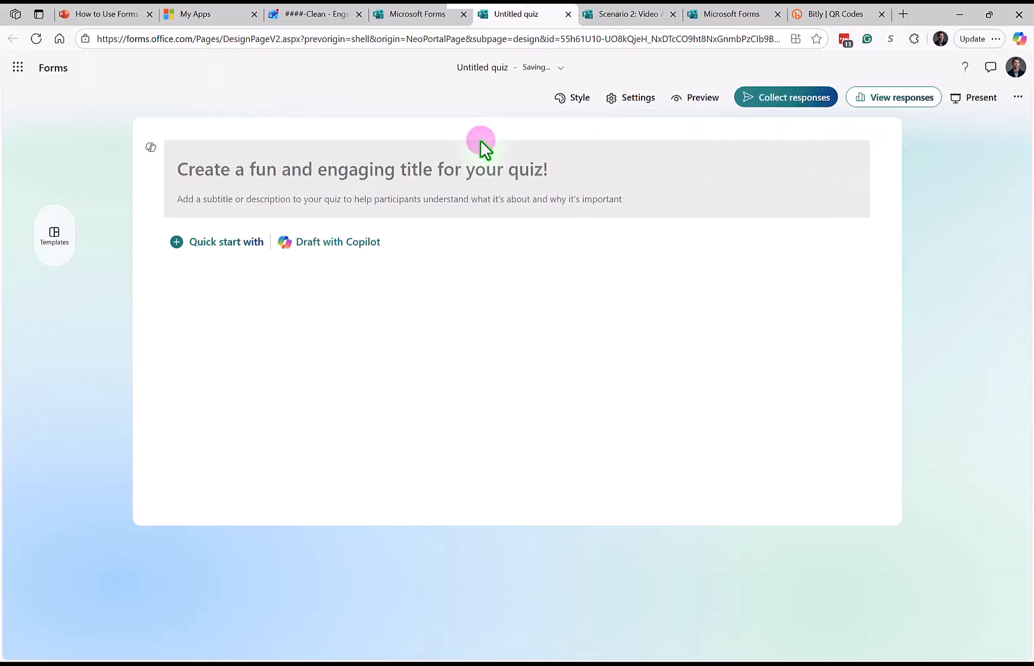
click(286, 167)
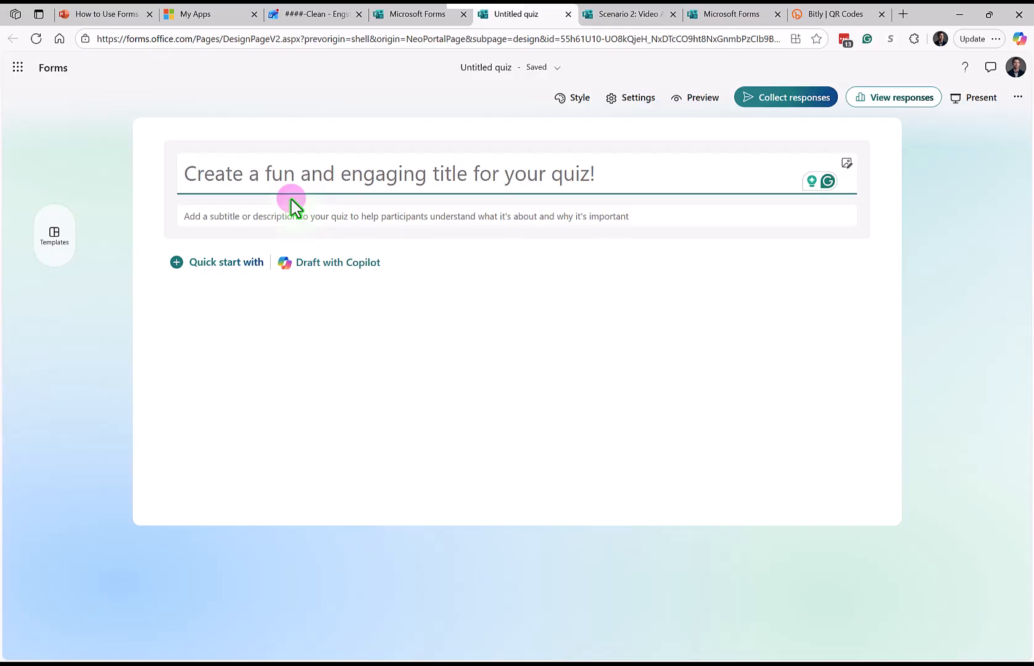
Add a Choice question to the quiz and give it a third answer option
click(251, 264)
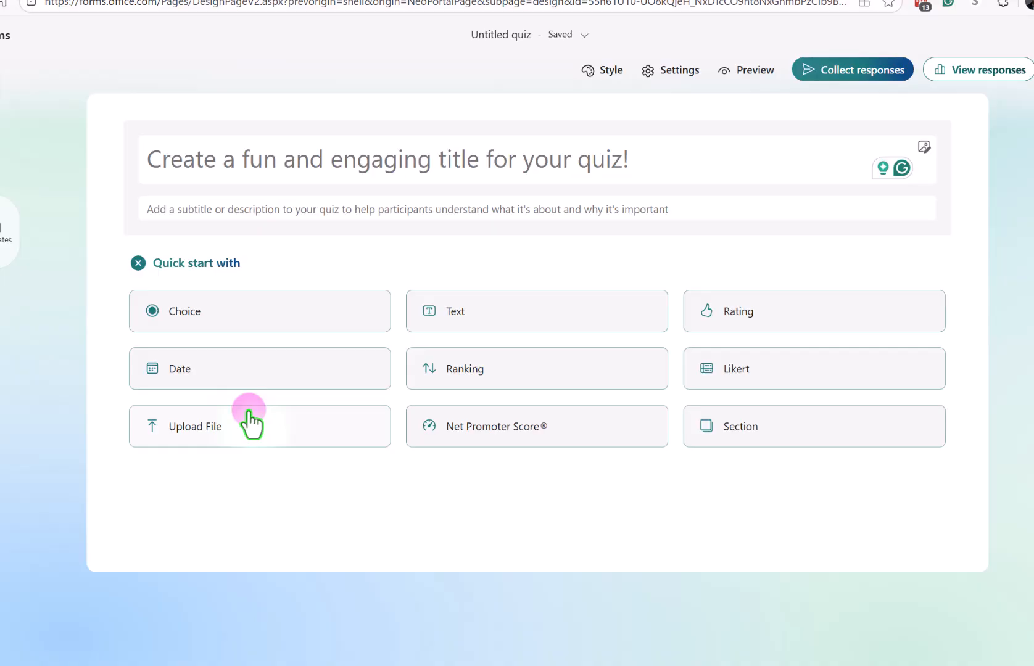
click(221, 311)
click(206, 457)
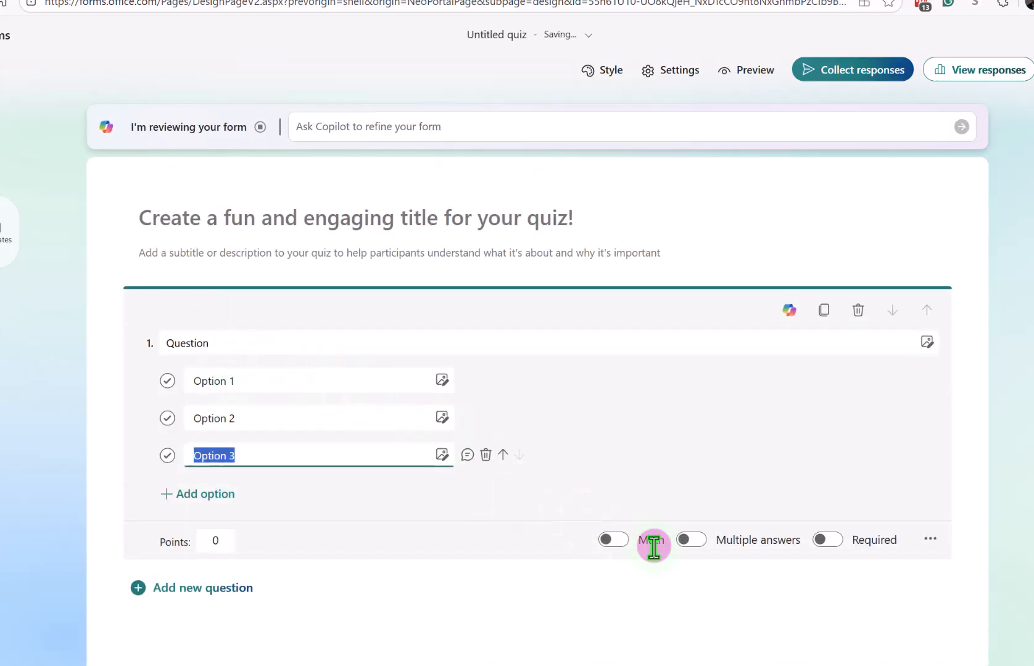
Allow multiple answers for the question and mark Option 1 as a correct answer
click(688, 539)
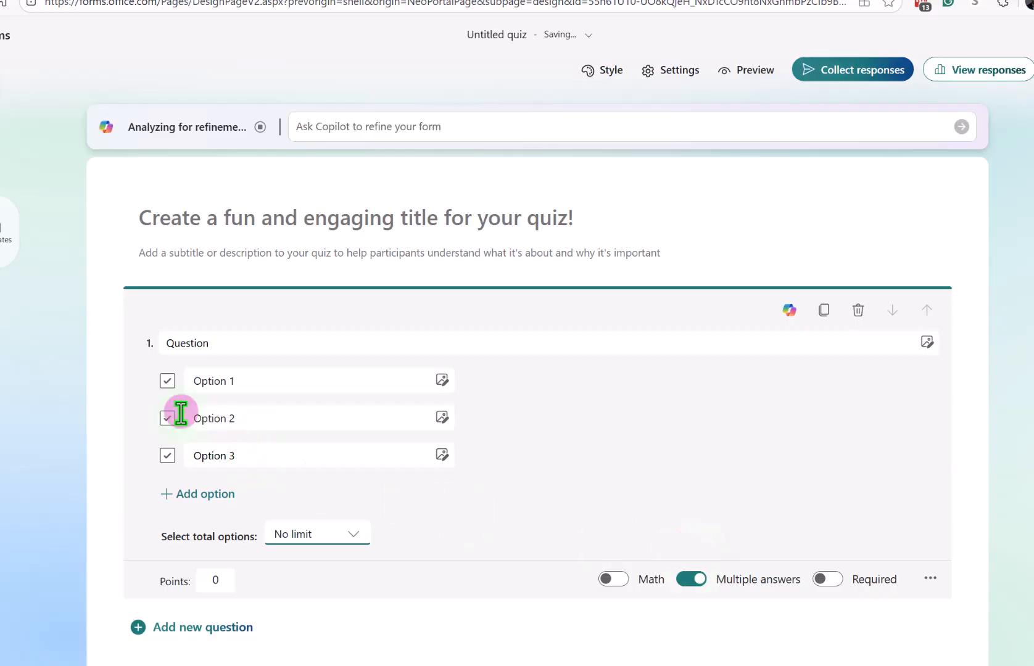
click(167, 383)
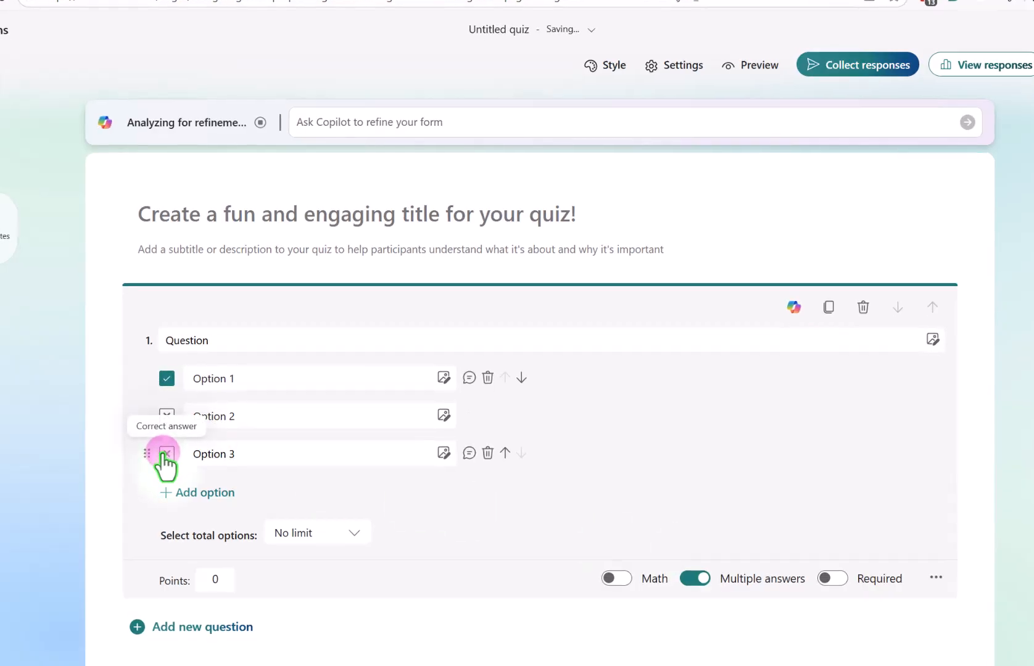
Add a feedback message field to Option 1 and open the question's points value for editing
click(215, 383)
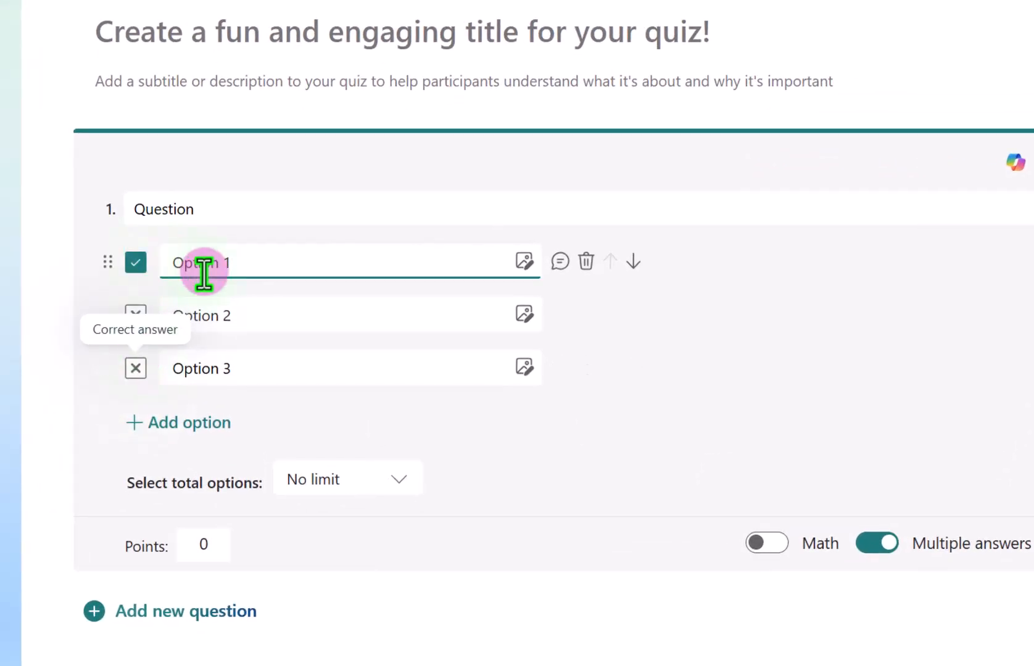
click(559, 261)
click(385, 308)
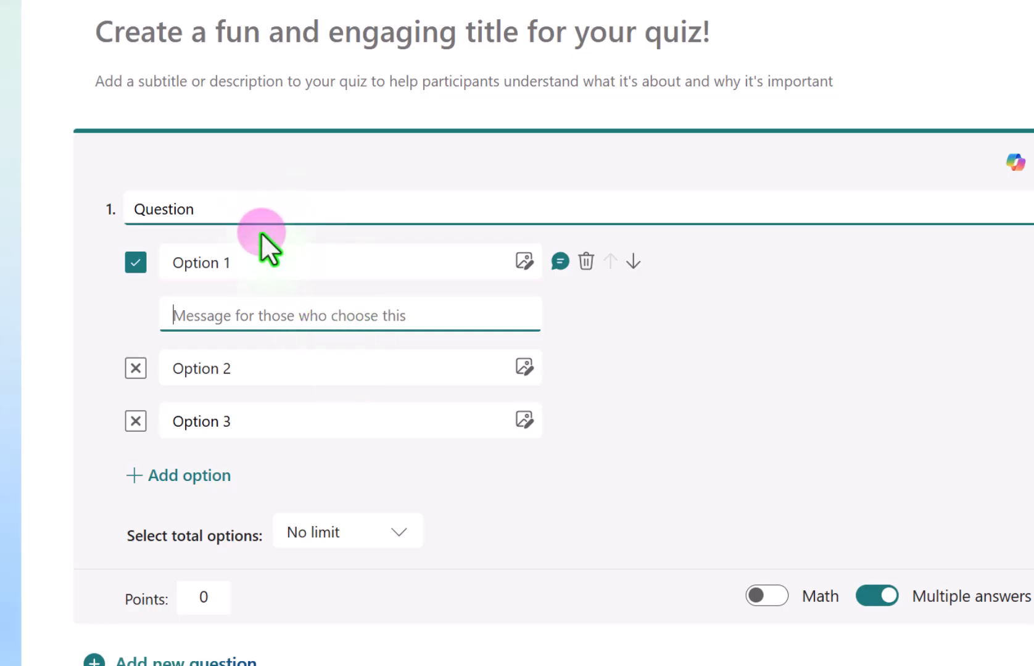
click(198, 595)
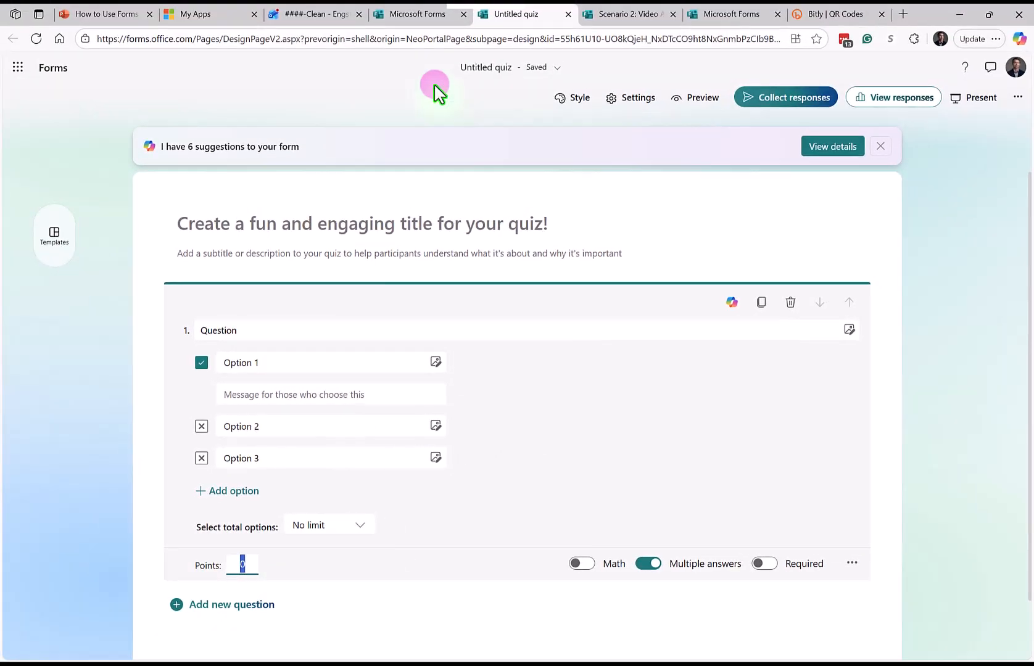
Create a new blank form from the Forms home page without a Copilot draft, and show its quick-start question types
click(421, 15)
click(165, 127)
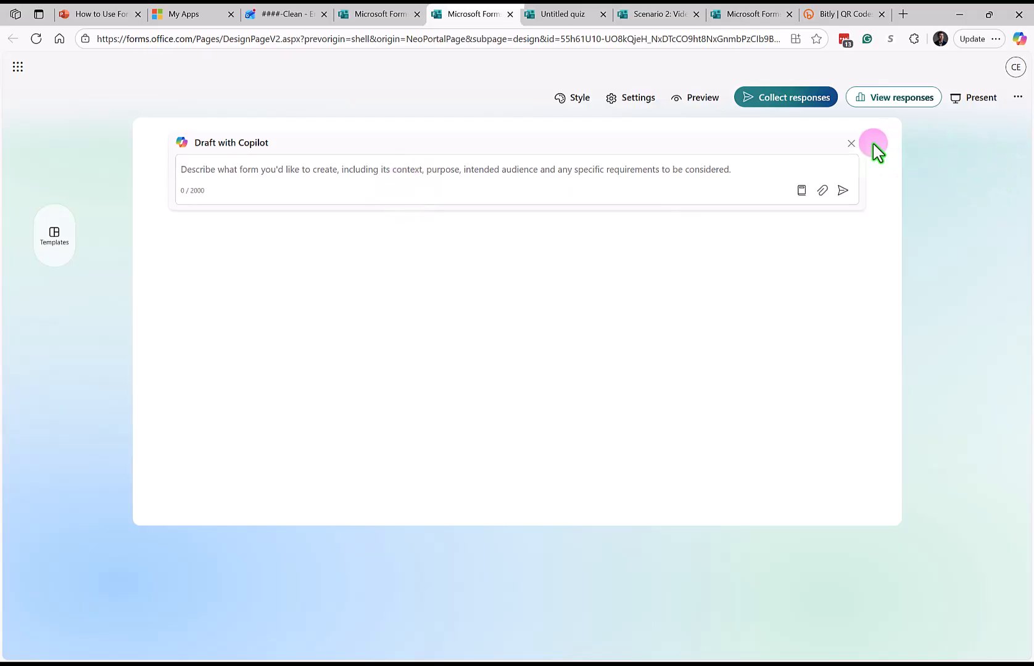
click(851, 143)
click(312, 176)
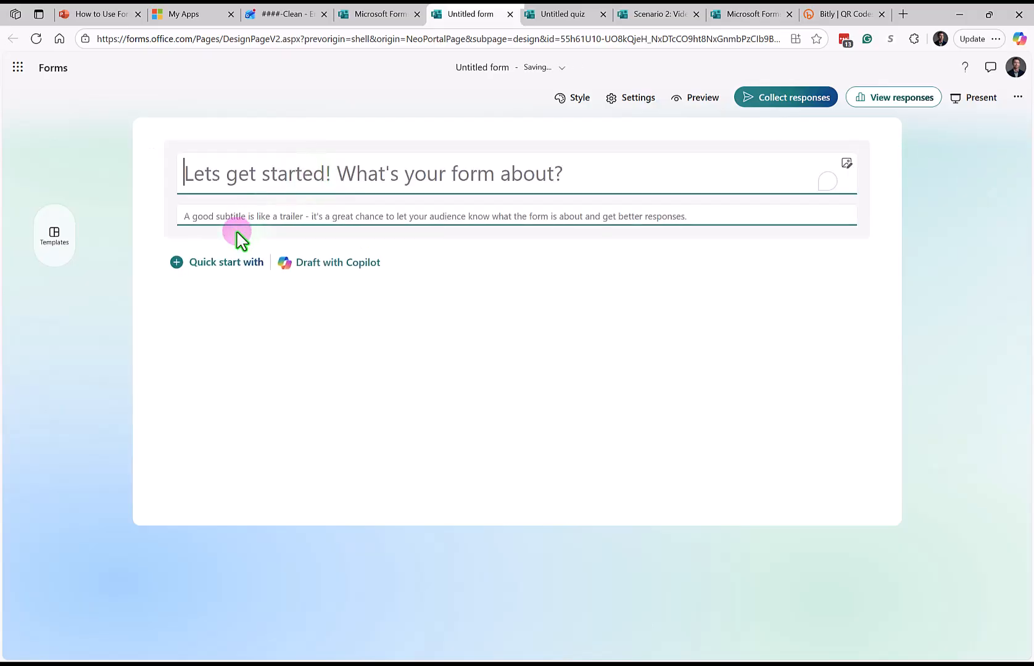
click(221, 263)
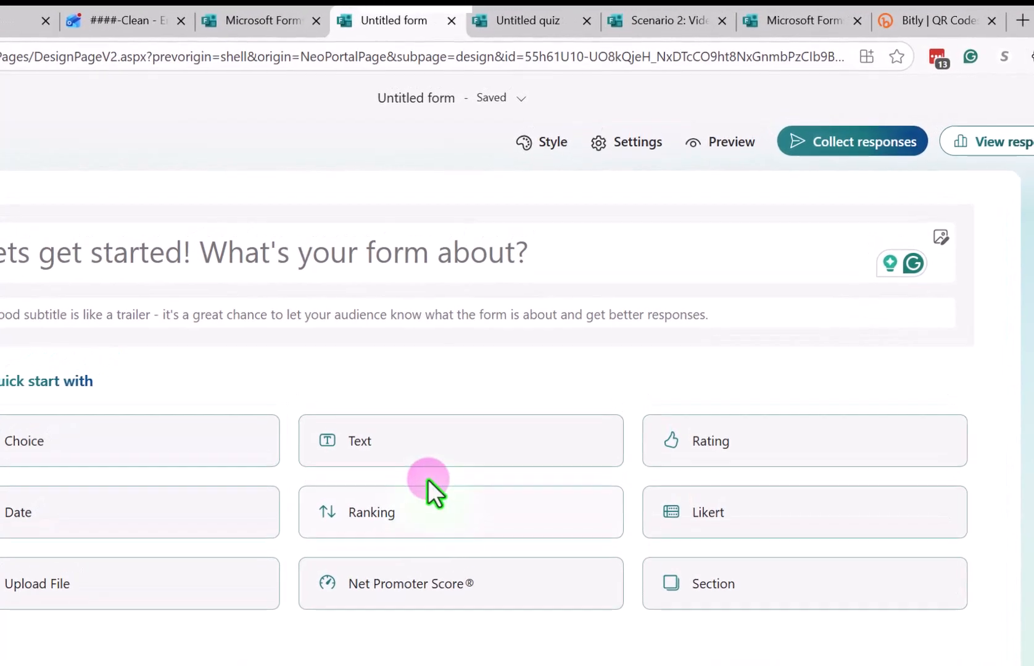
Apply the form style layout that stacks a header image above the title in a narrow centered card
click(532, 162)
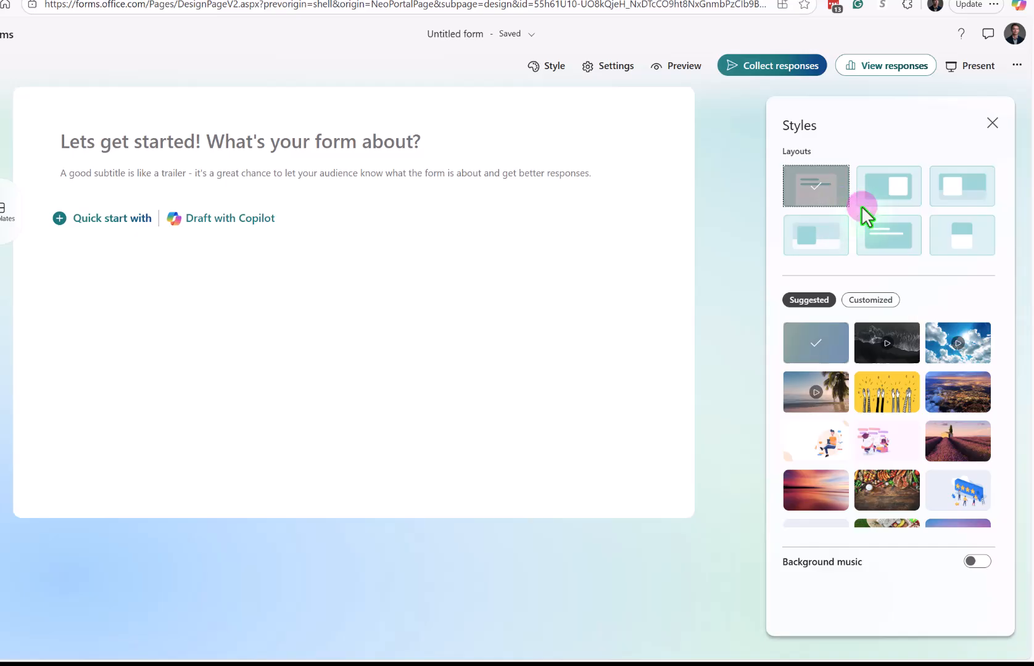
click(950, 237)
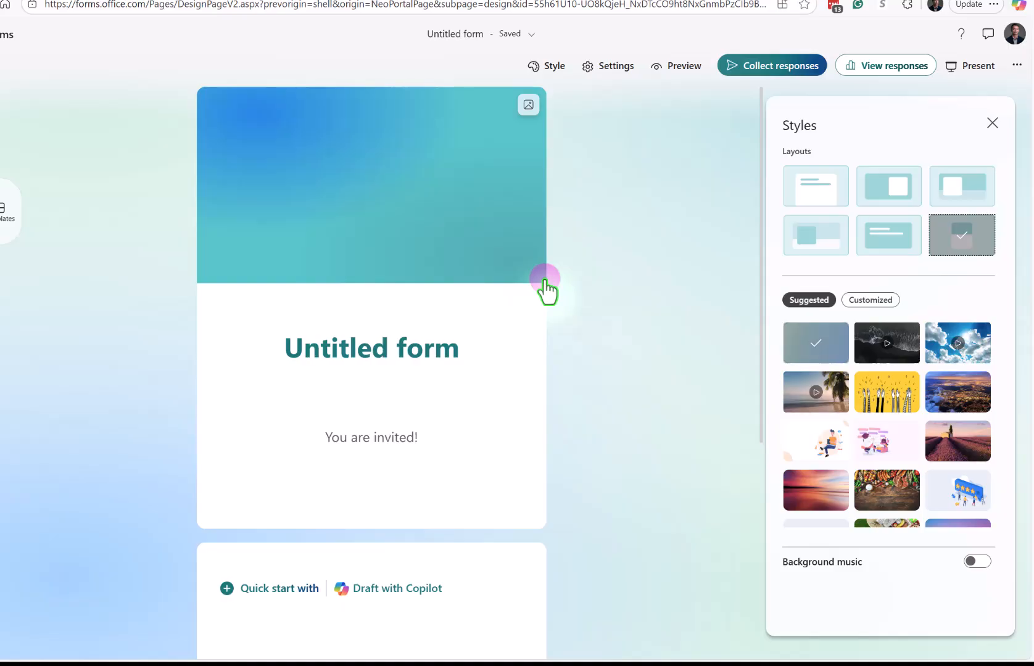
Give the form a customized theme with the hex color #660000
scroll(921, 333, down, 2)
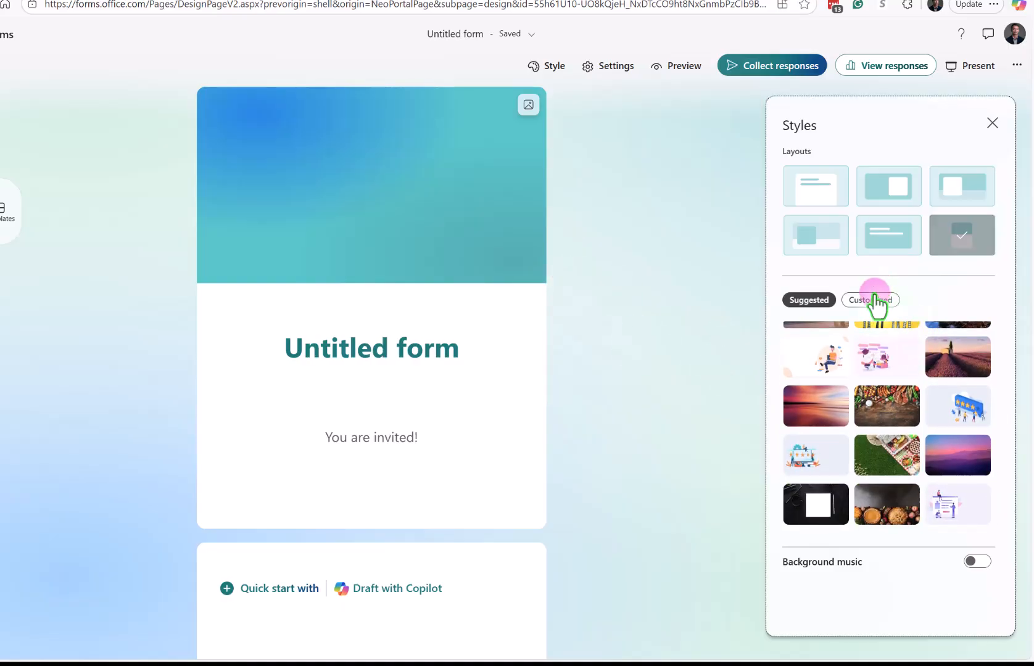
click(876, 300)
click(950, 341)
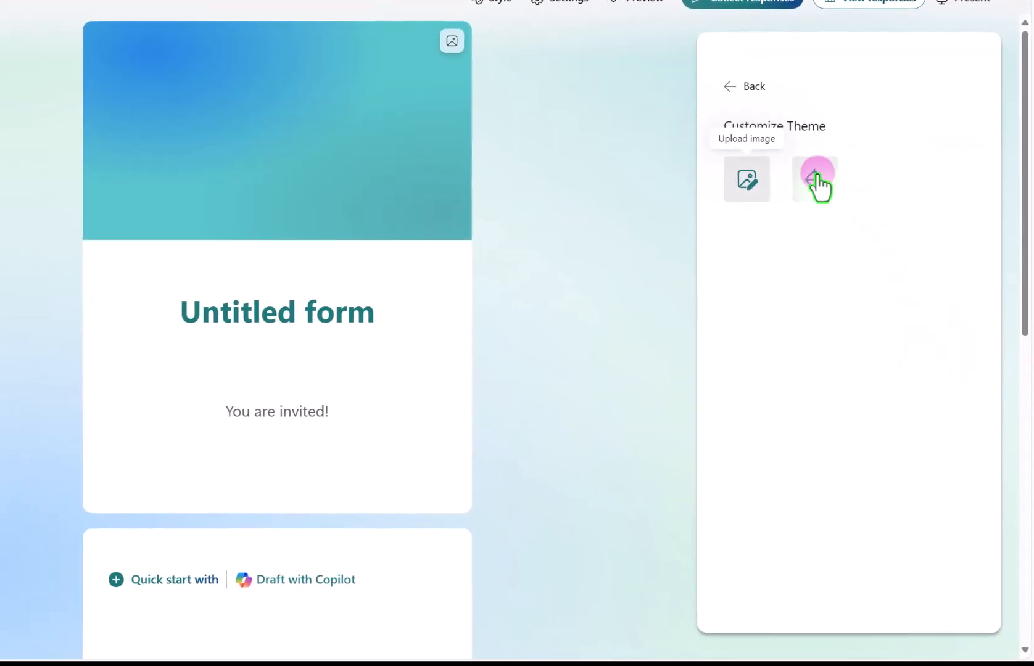
click(815, 178)
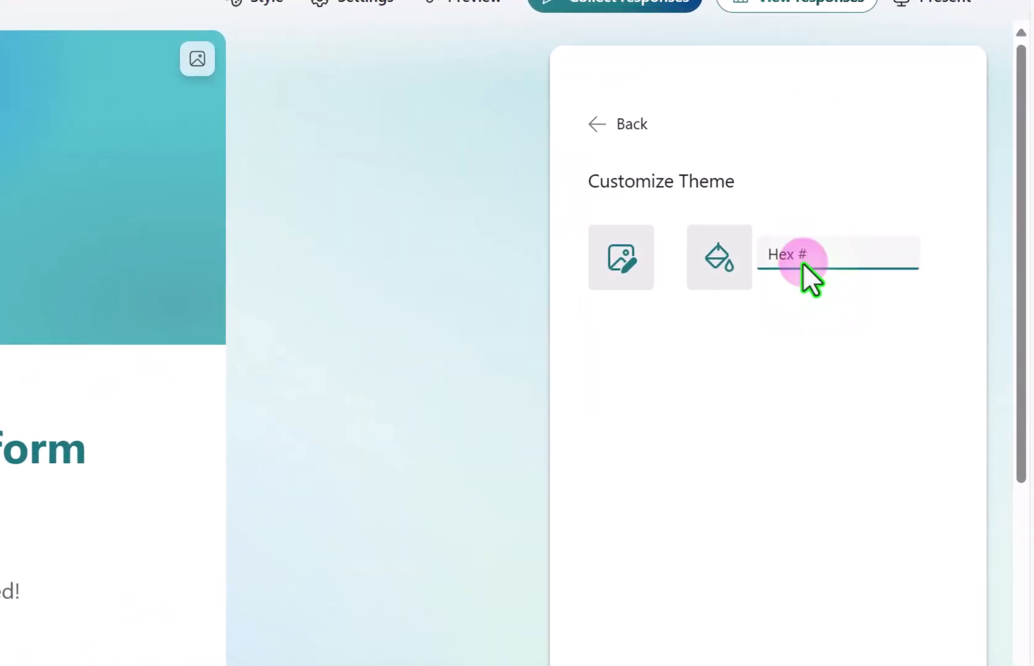
text(66000)
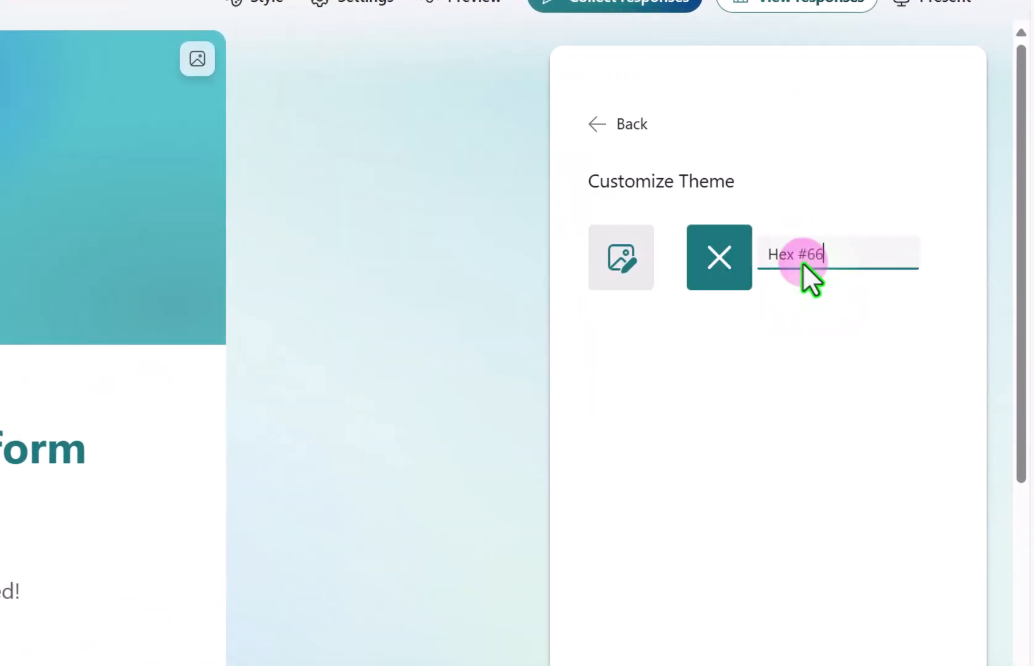
text(0)
click(773, 298)
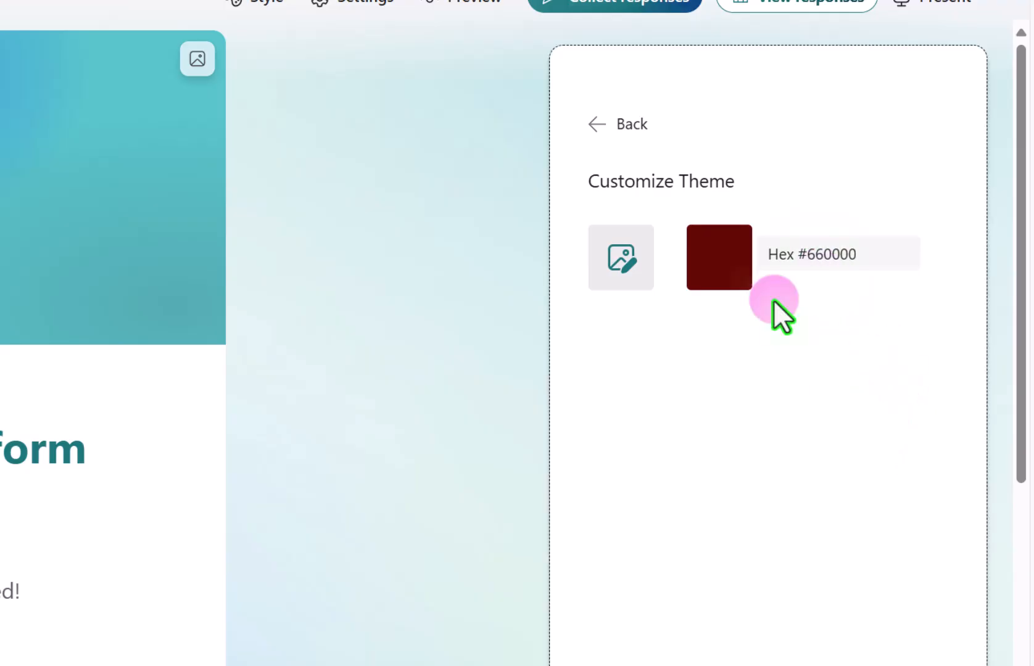
click(624, 126)
click(937, 487)
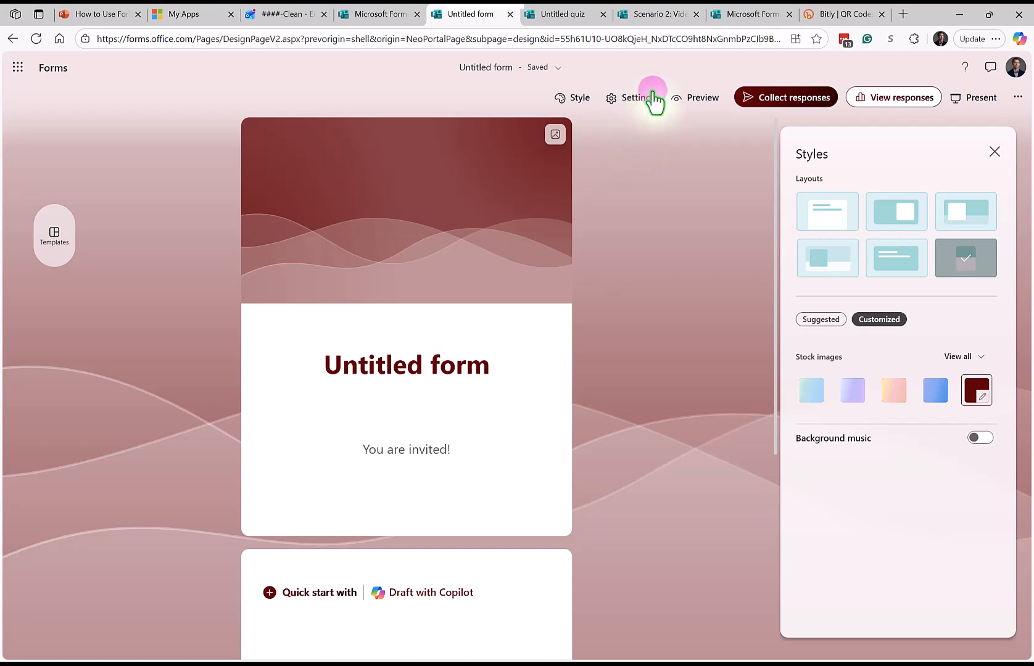
In the form's settings, try Anyone can respond, and return to only people in Southern Illinois University
click(629, 101)
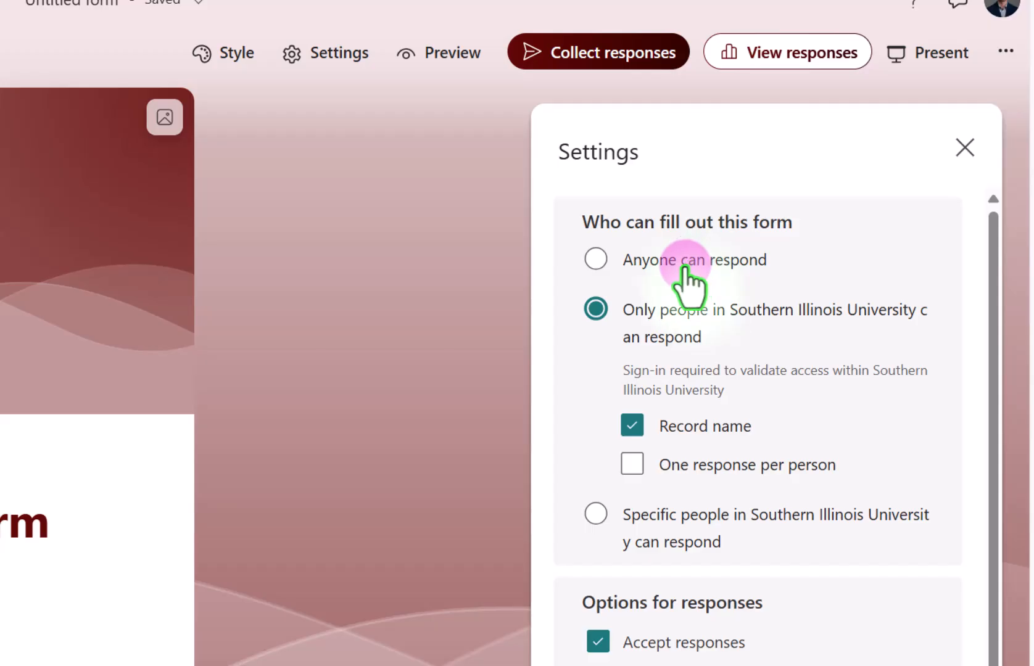
click(685, 268)
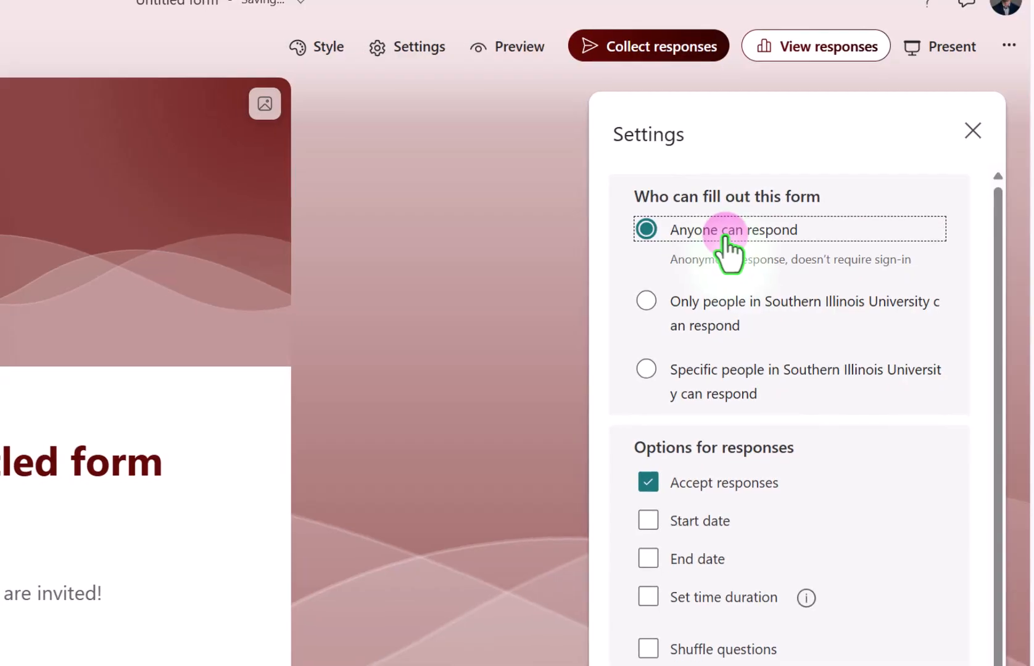
click(720, 305)
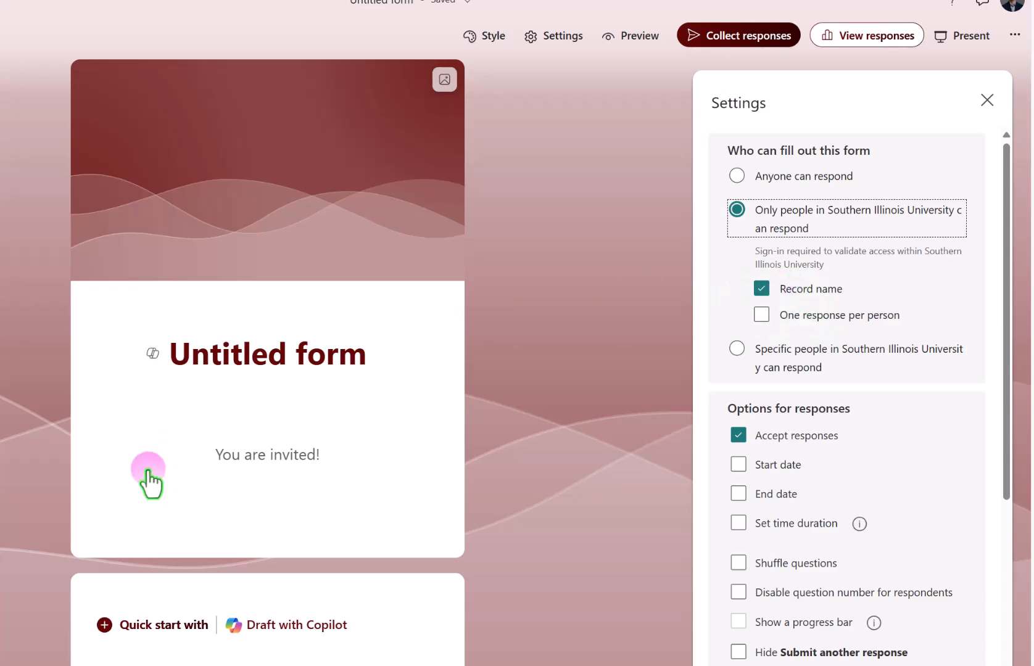
Turn on email notification of each response in the form's settings and open its recipient field for entry
scroll(178, 438, down, 2)
scroll(178, 438, down, 1)
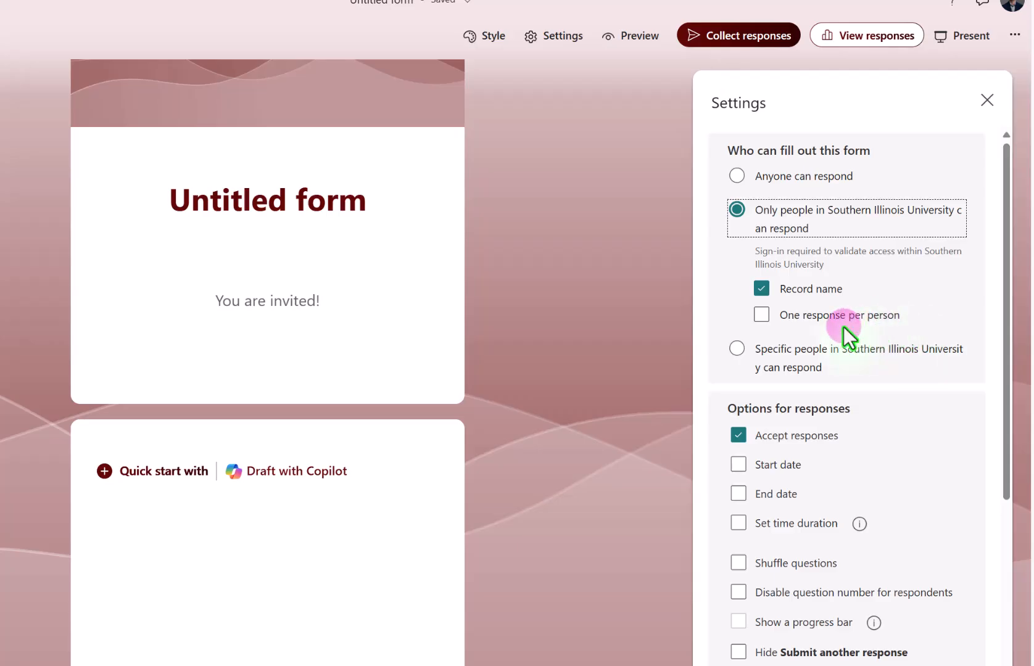
scroll(802, 364, down, 3)
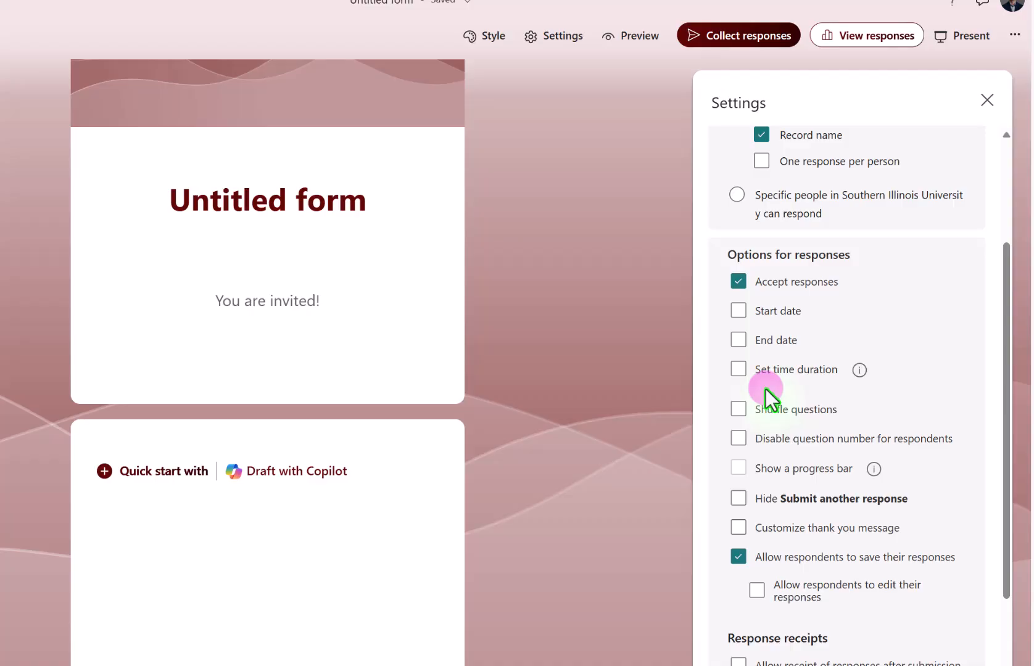
scroll(778, 351, down, 2)
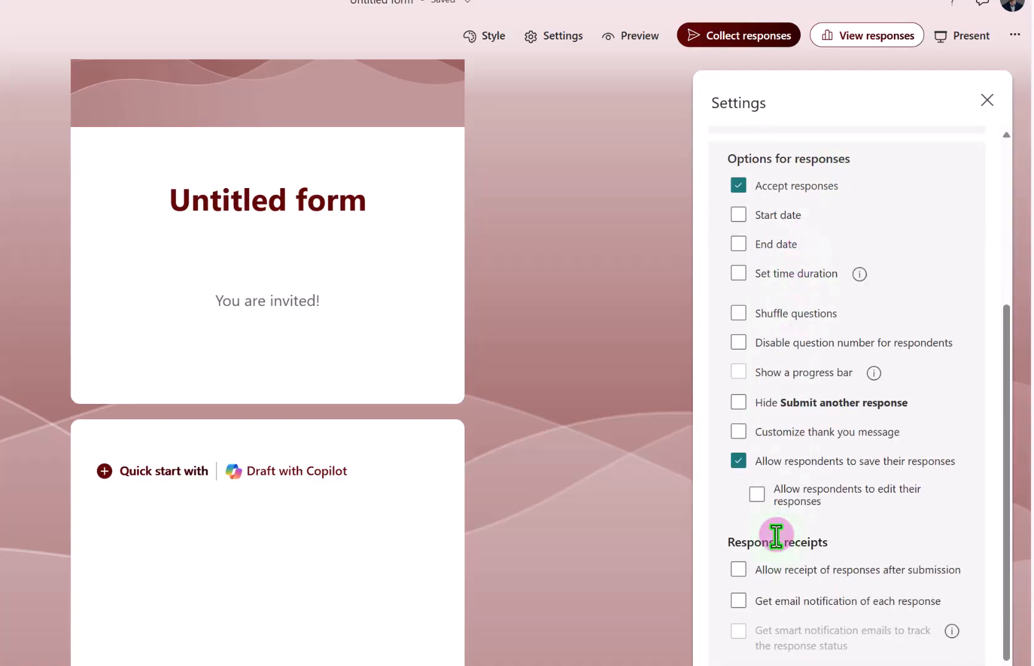
click(738, 602)
scroll(814, 604, down, 1)
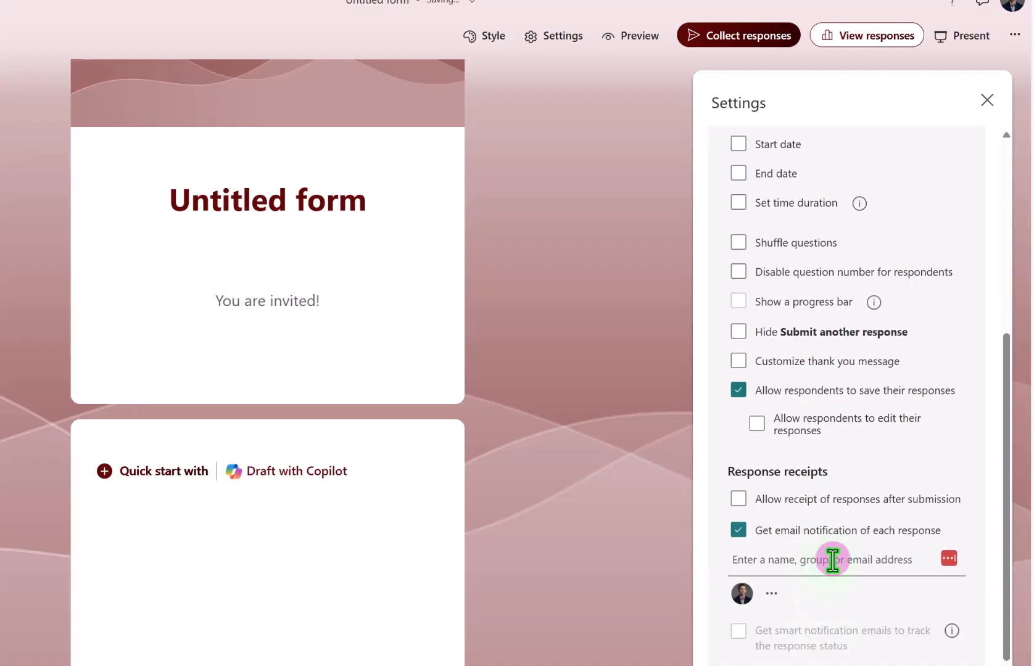
click(832, 559)
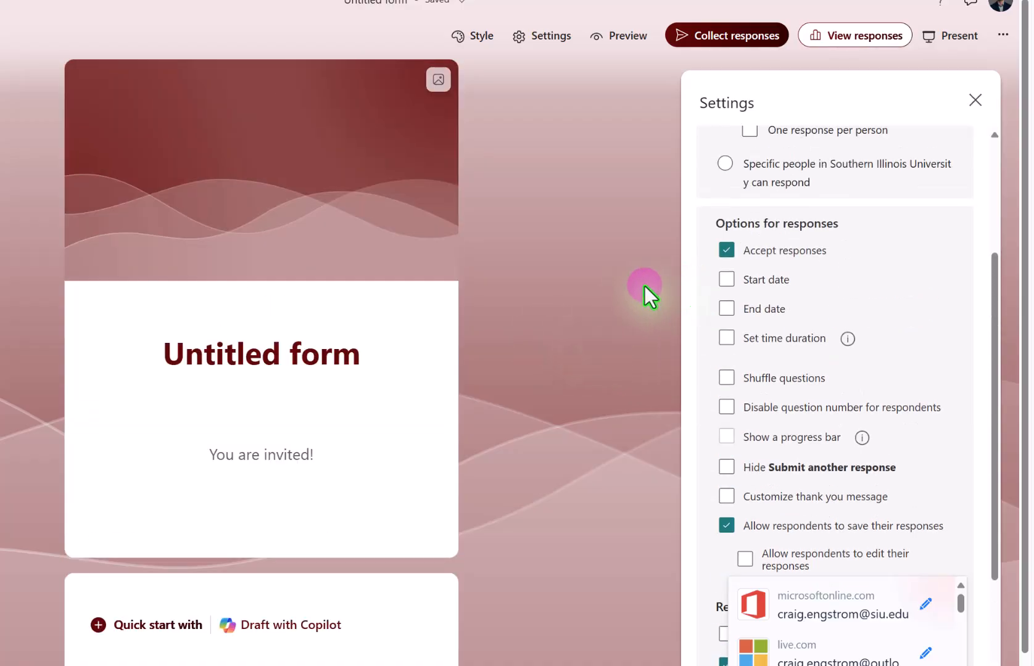
Set who can fill out the form to Anyone can respond
scroll(241, 530, down, 3)
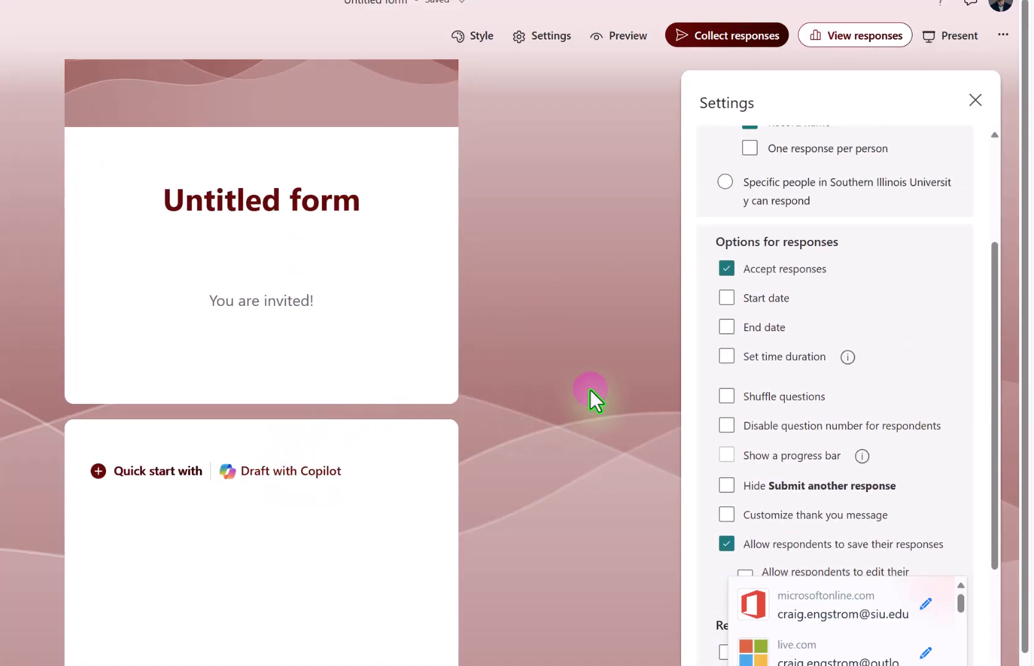
scroll(591, 390, up, 3)
scroll(835, 270, up, 3)
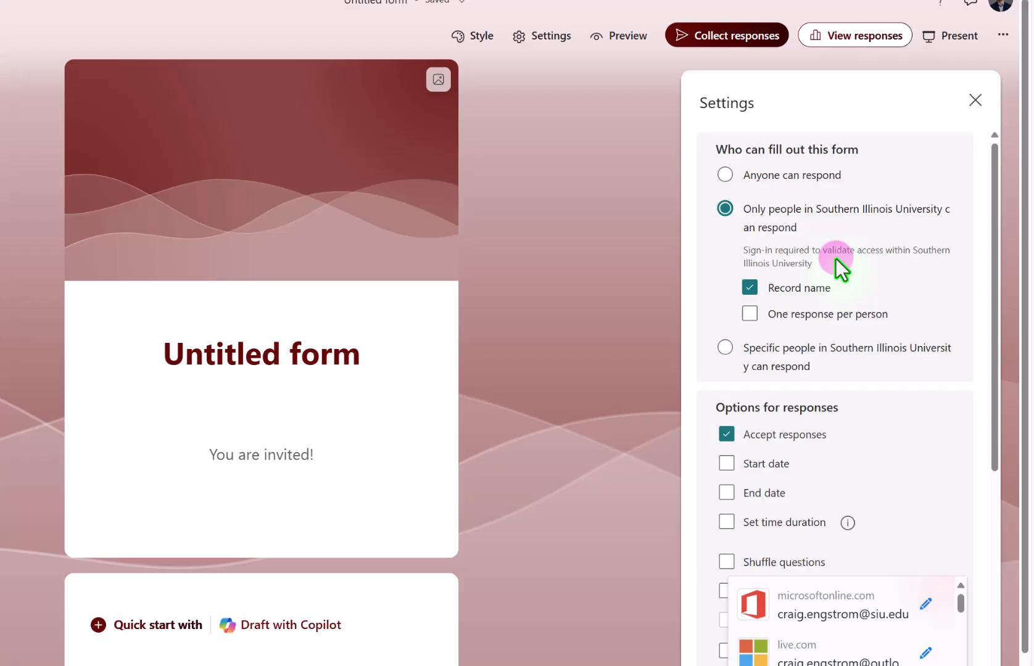
click(748, 187)
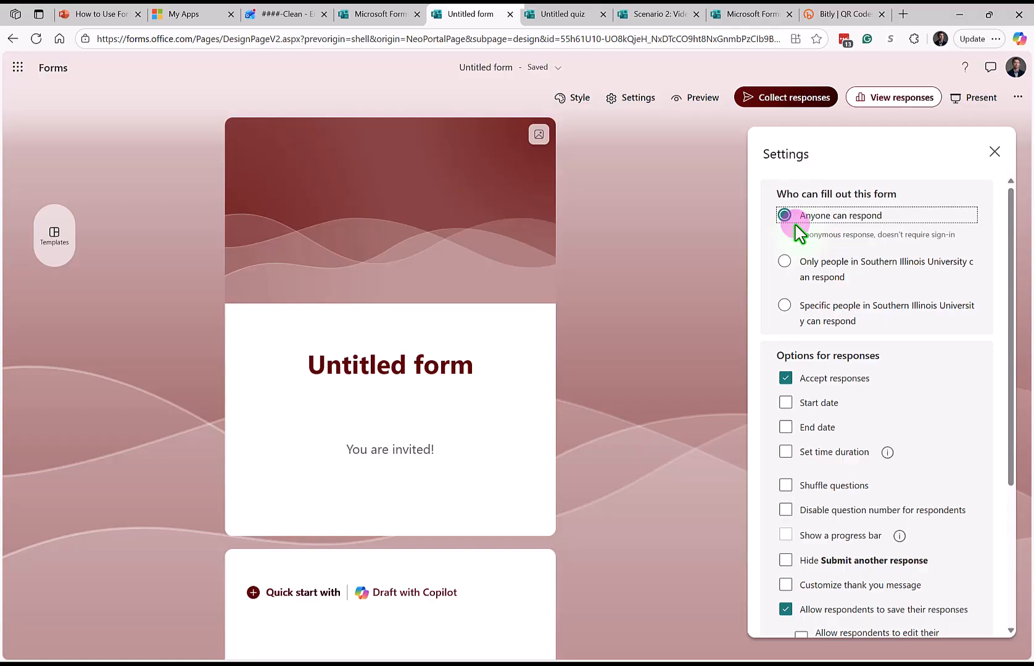
Switch to the Scenario 2: Video Assignment form and present its question's responses as a word cloud
click(112, 13)
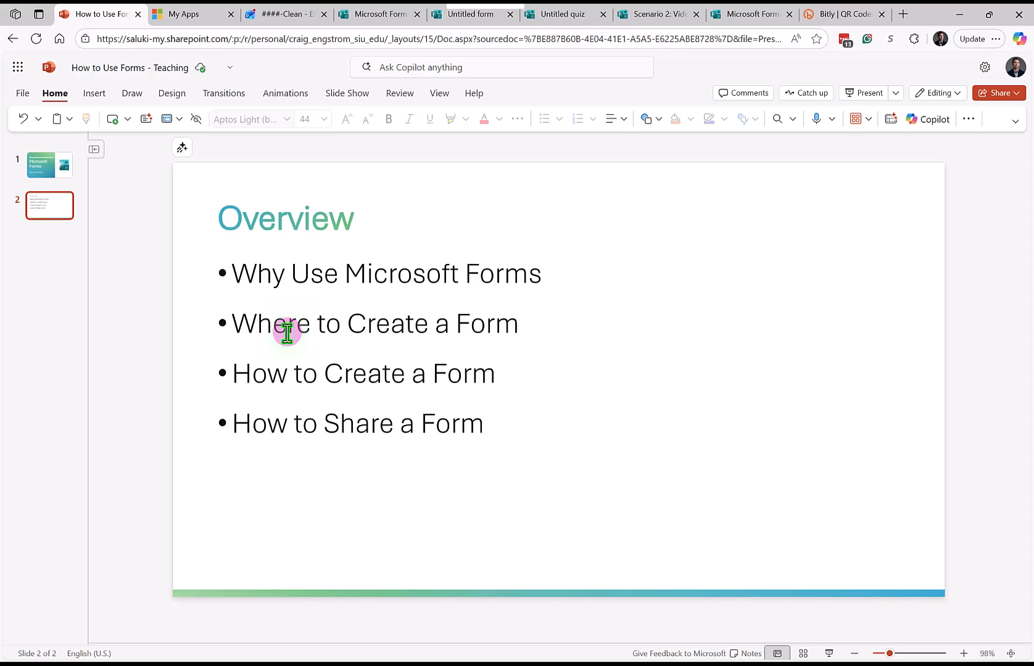
click(638, 19)
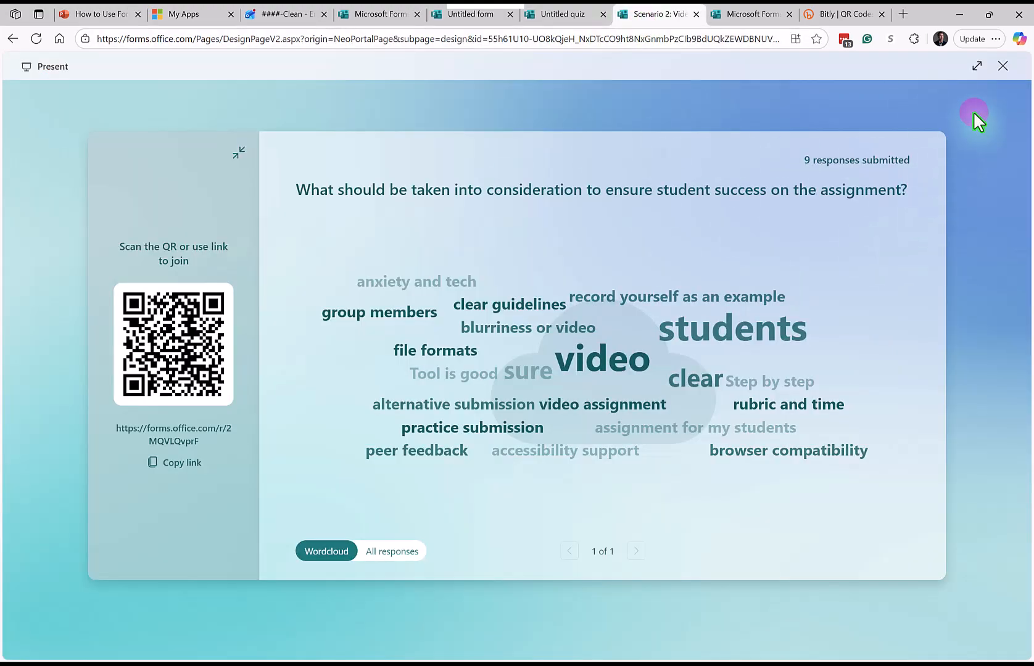
click(1002, 66)
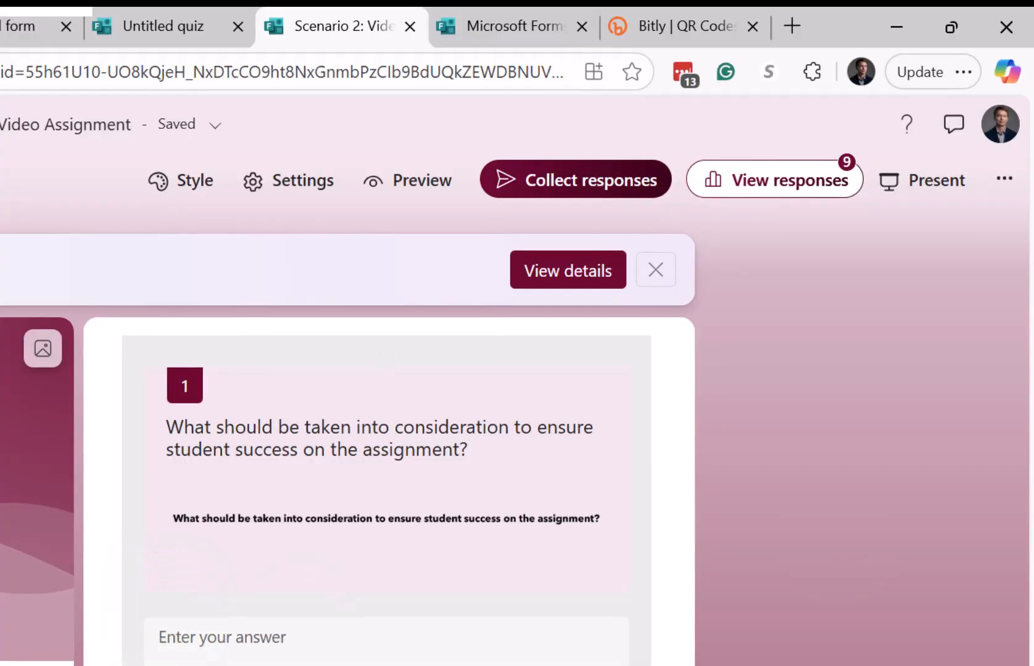
click(904, 168)
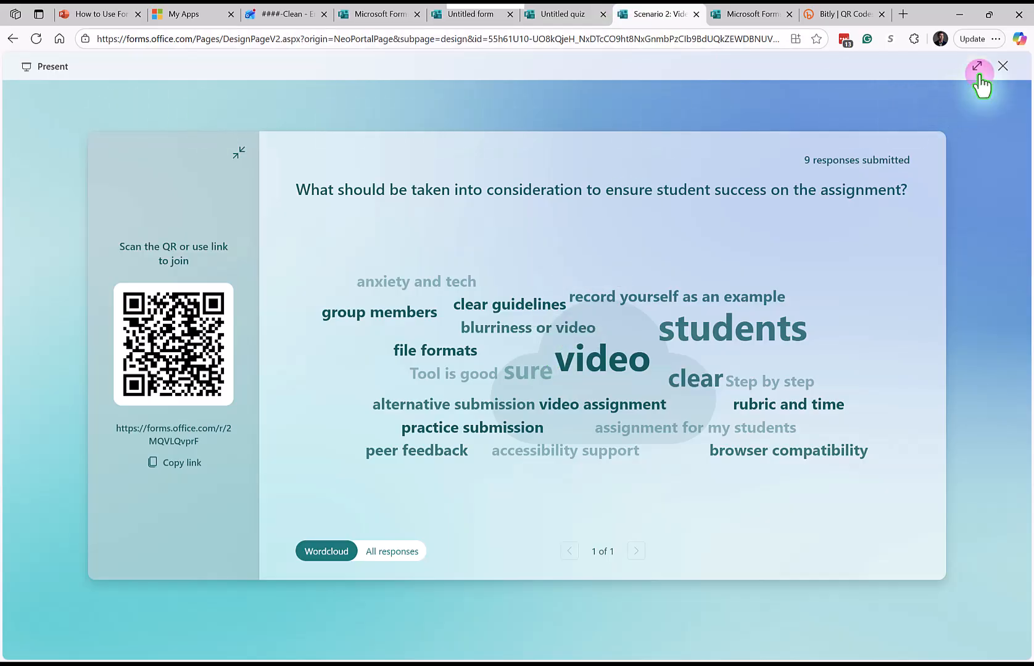
click(1001, 67)
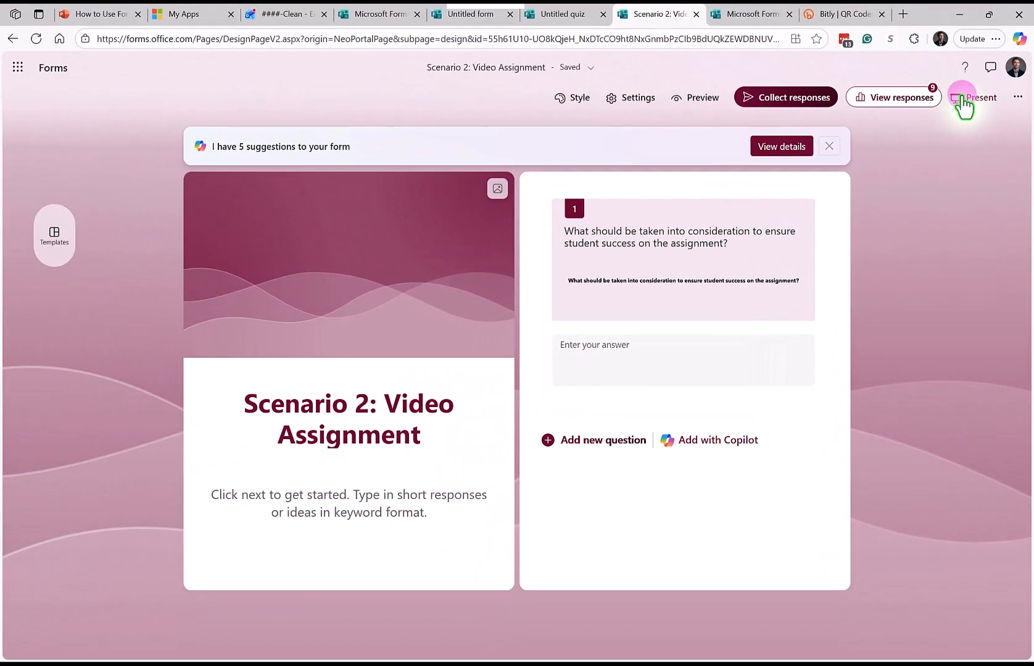
click(956, 8)
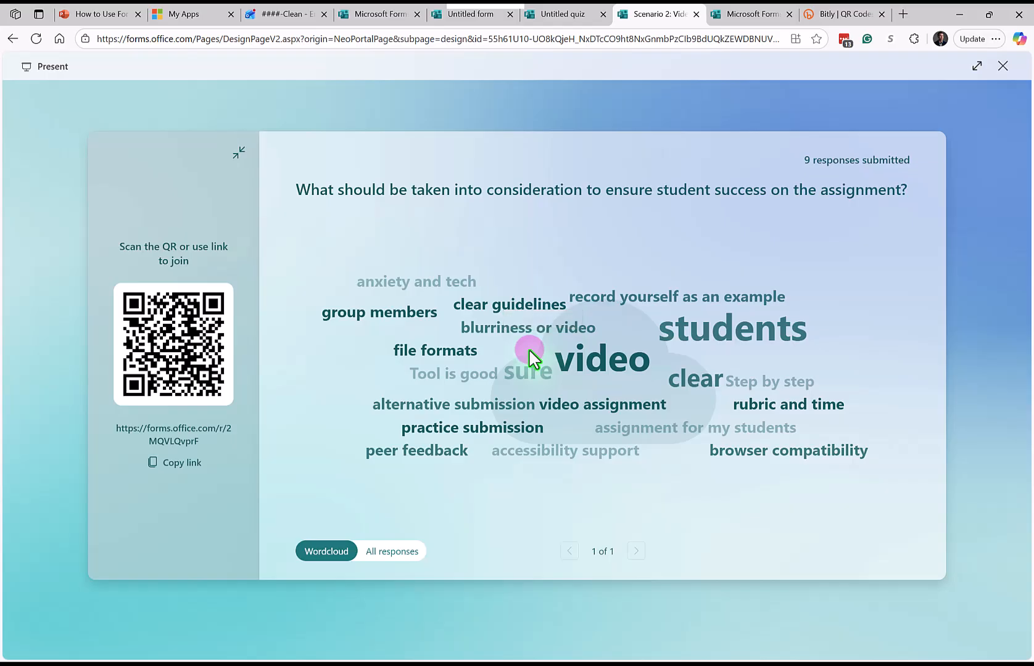
Show all individual responses to the presented question instead of the word cloud and look through them
click(391, 552)
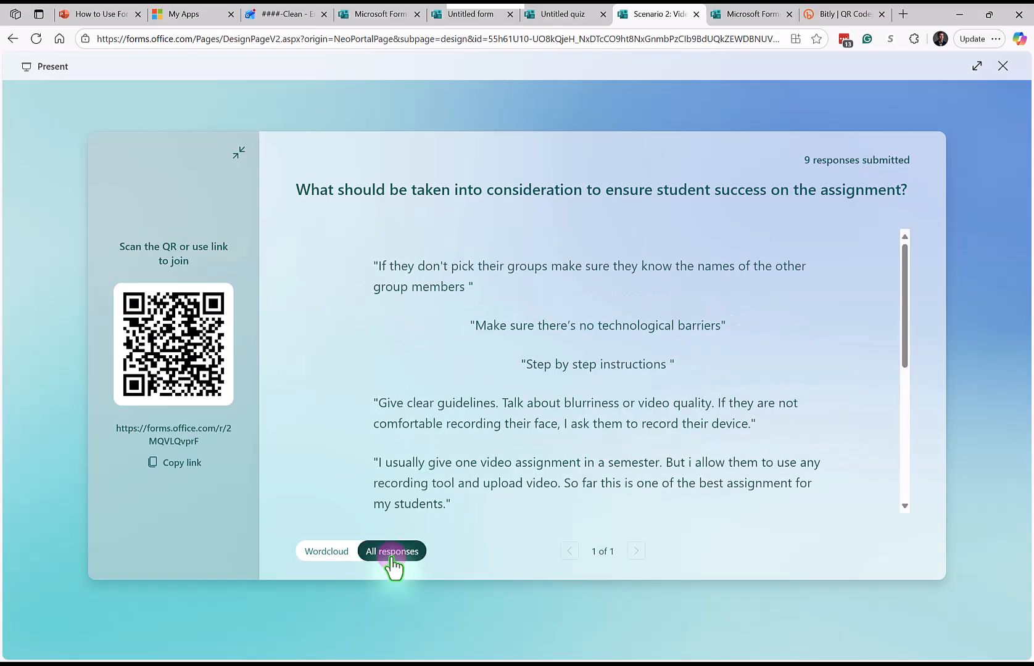
scroll(441, 308, down, 1)
scroll(436, 367, up, 1)
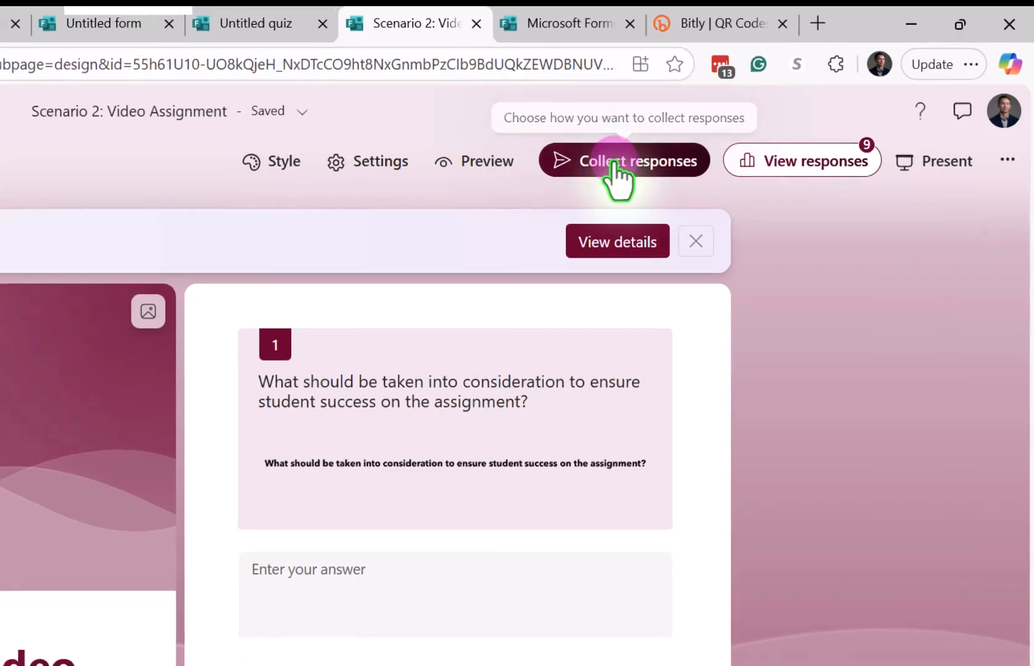
Allow anyone to respond to the Scenario 2: Video Assignment form and copy its shortened link
click(606, 165)
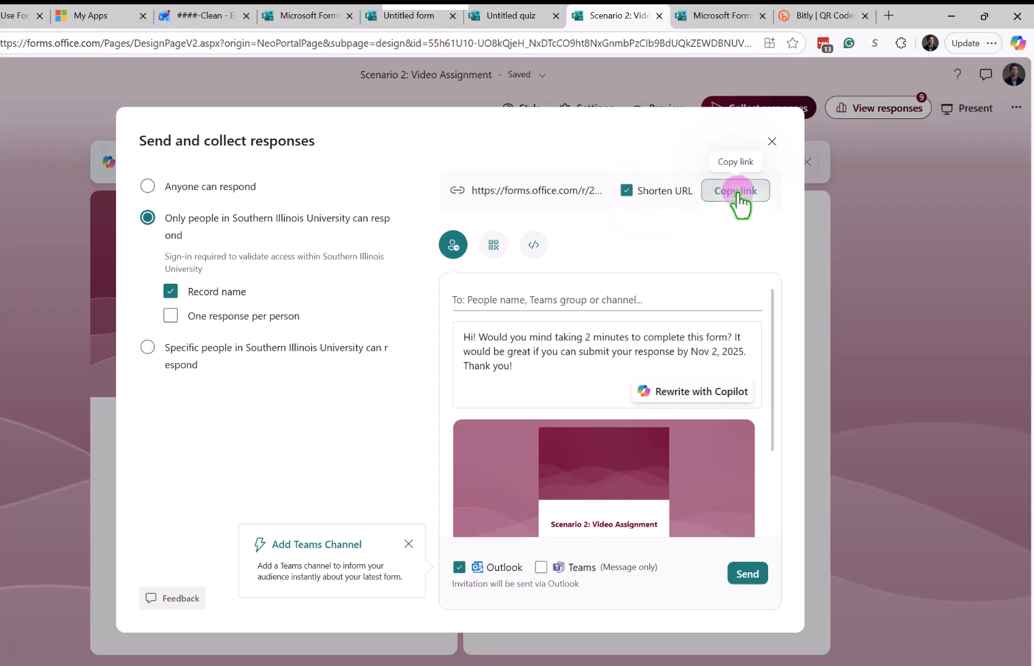
click(238, 186)
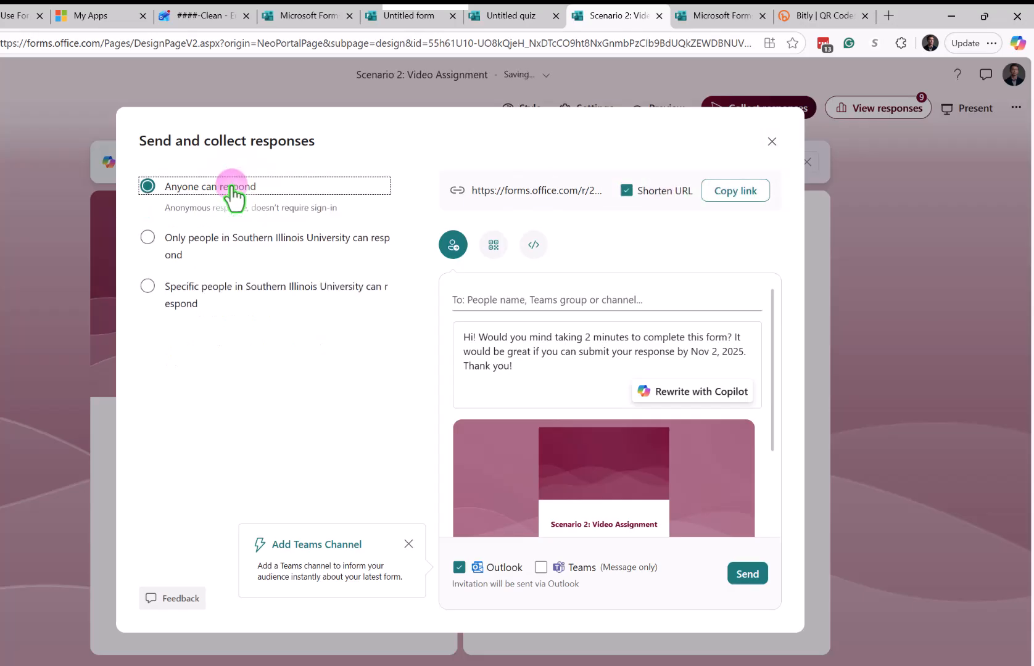
click(735, 192)
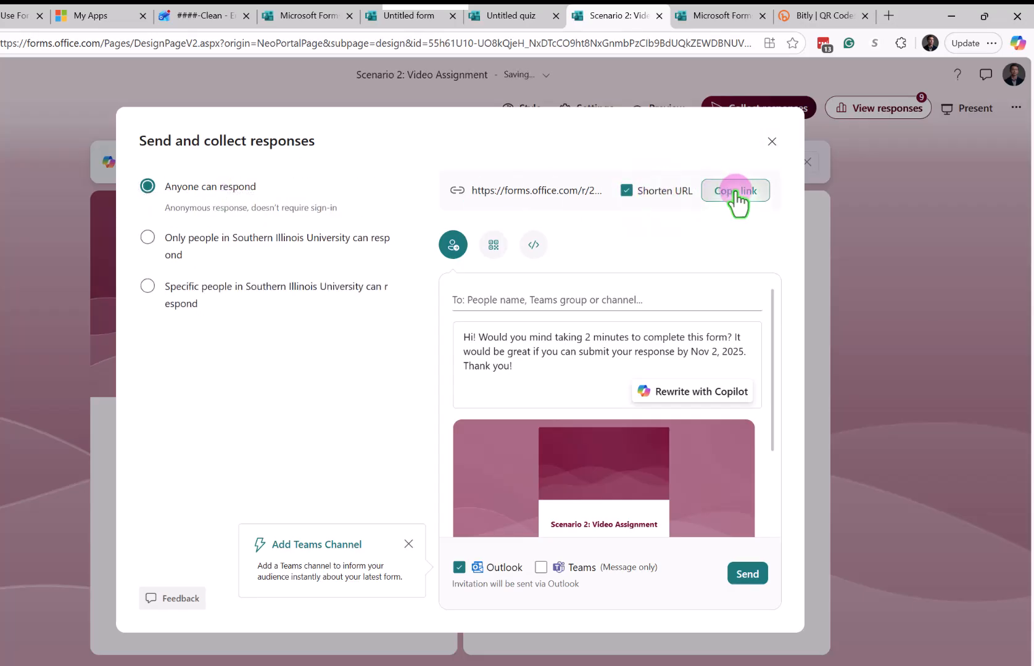
Open the copied form link in a new InPrivate browser window
click(989, 43)
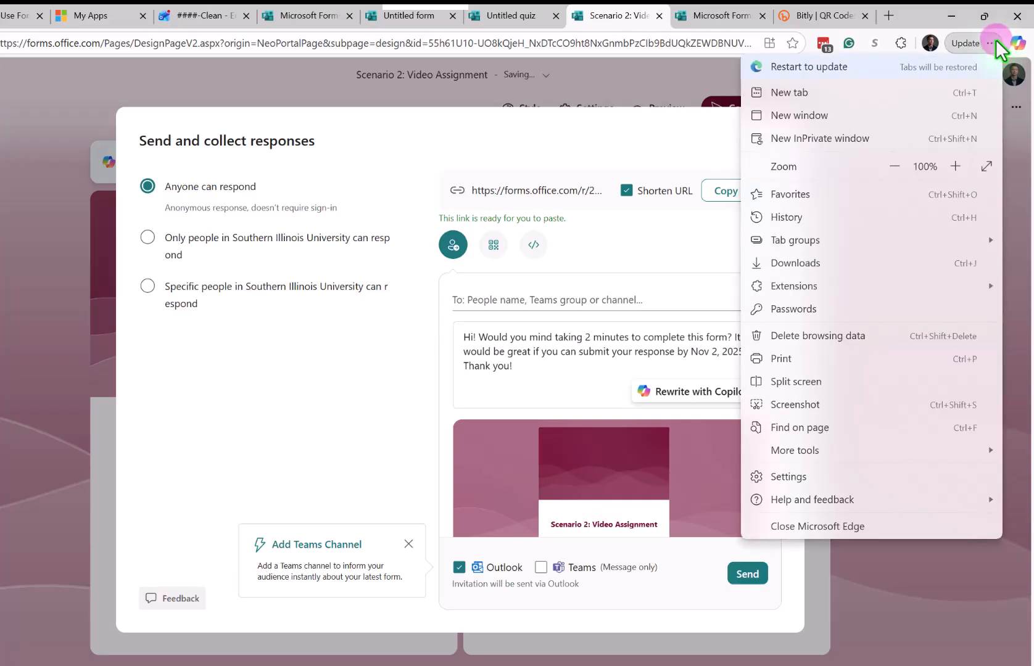
click(837, 147)
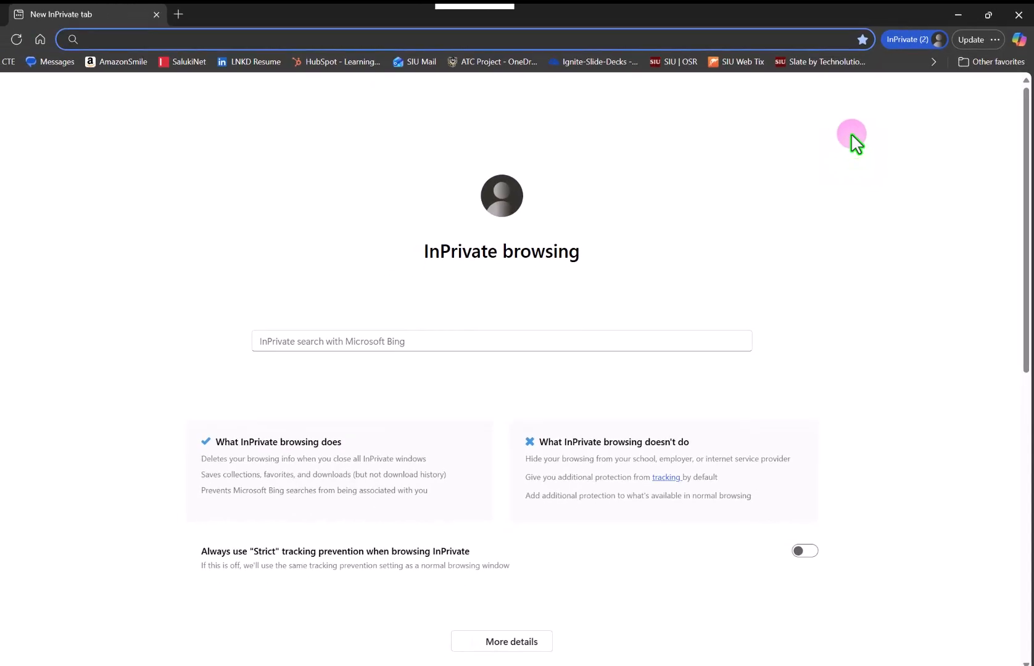
key(ctrl+v)
key(Return)
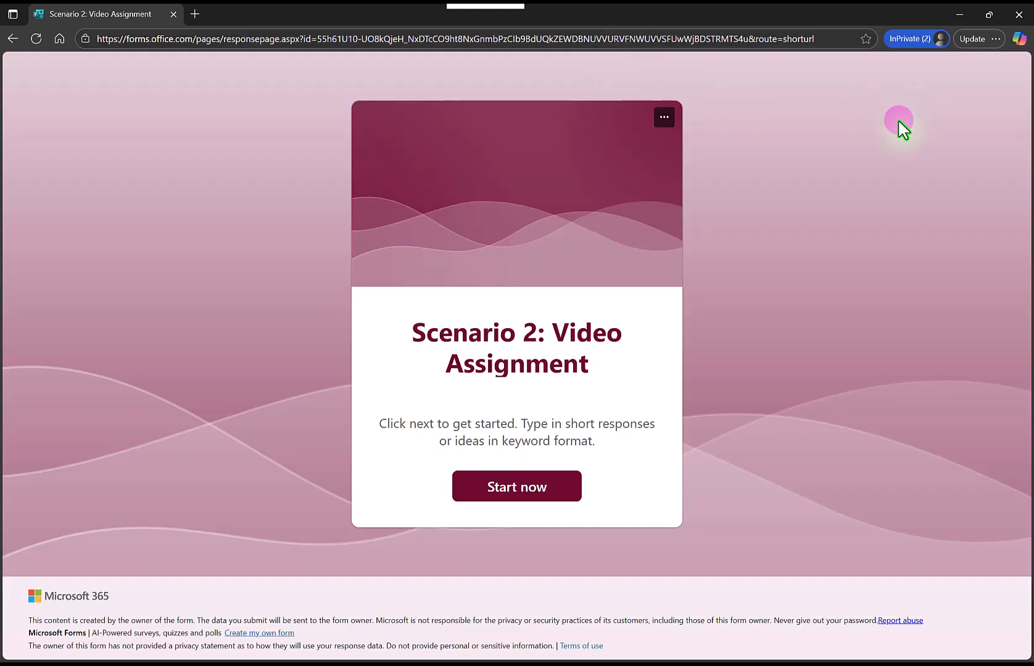
Paste the short form link into the InPrivate window's address again and highlight its final code
click(599, 40)
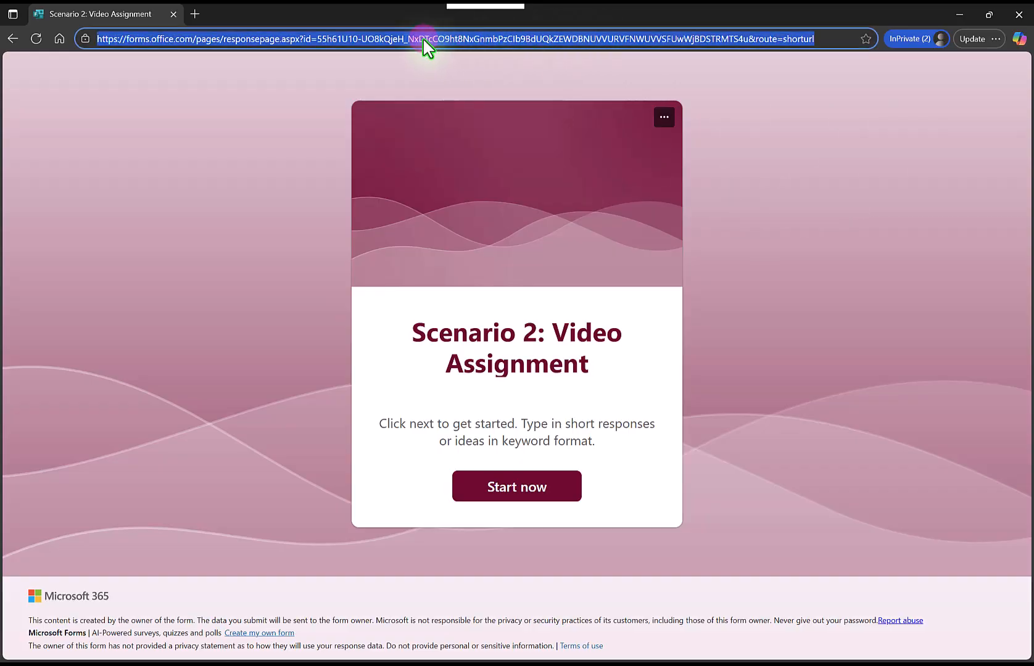
key(ctrl+v)
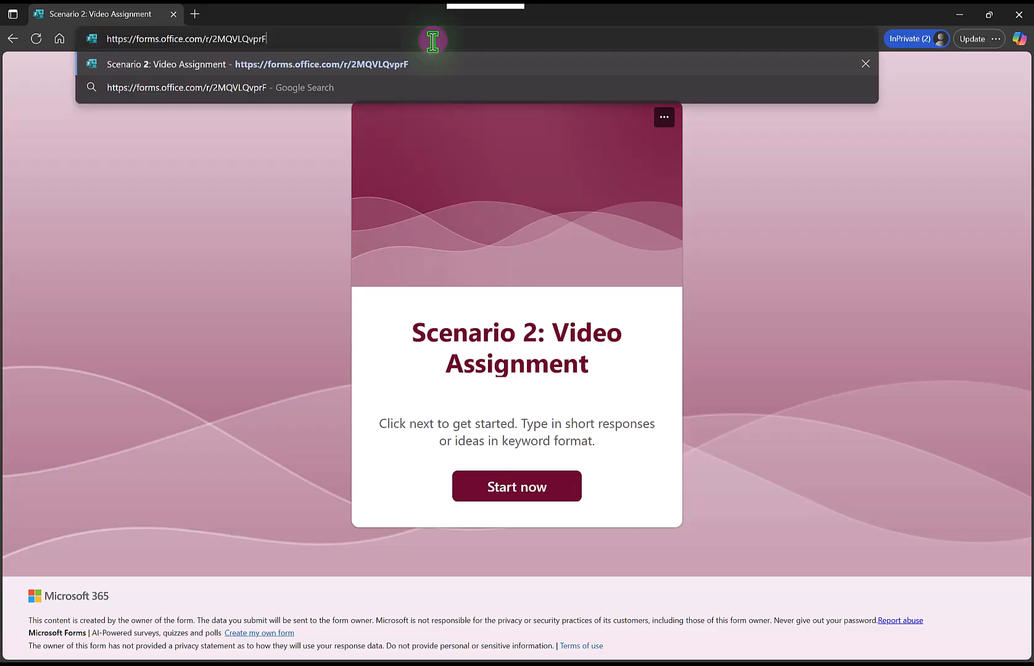
drag(270, 41, 210, 41)
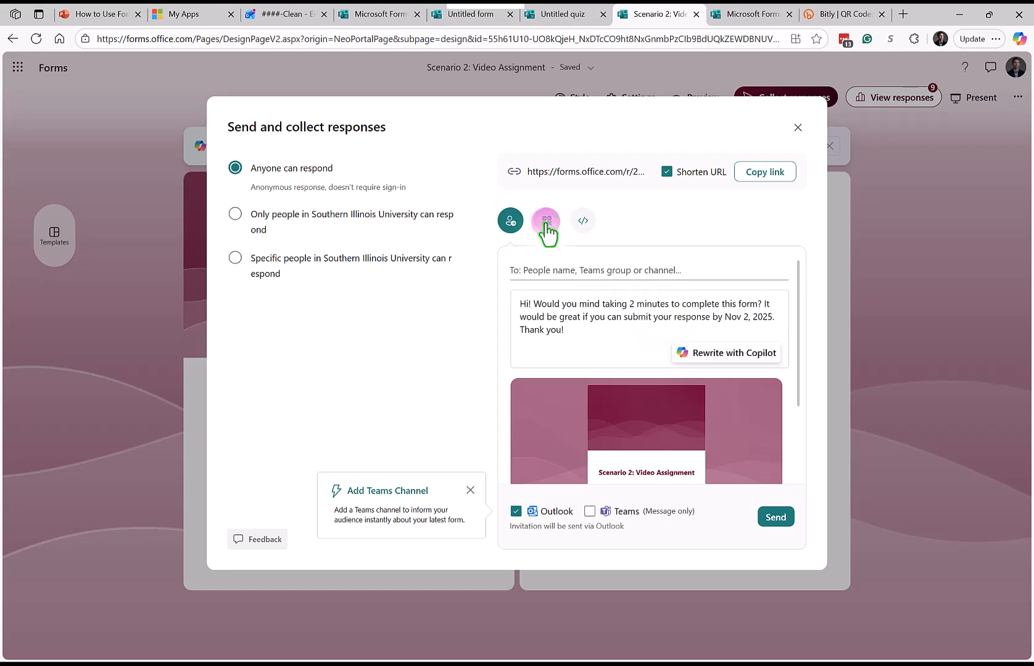
Show the Scenario 2: Video Assignment form's QR code in its sharing options and copy the code image
click(546, 222)
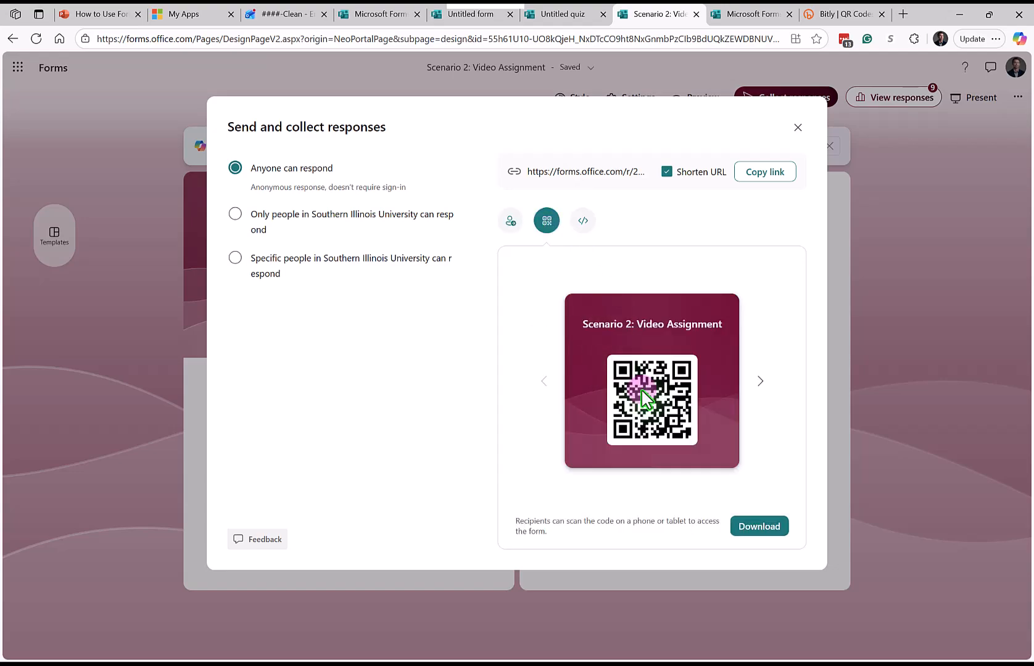
right_click(659, 393)
click(676, 442)
Switch to the PowerPoint presentation, paste the QR code onto the Overview slide, shrink it and place it beside the bullet list
click(113, 13)
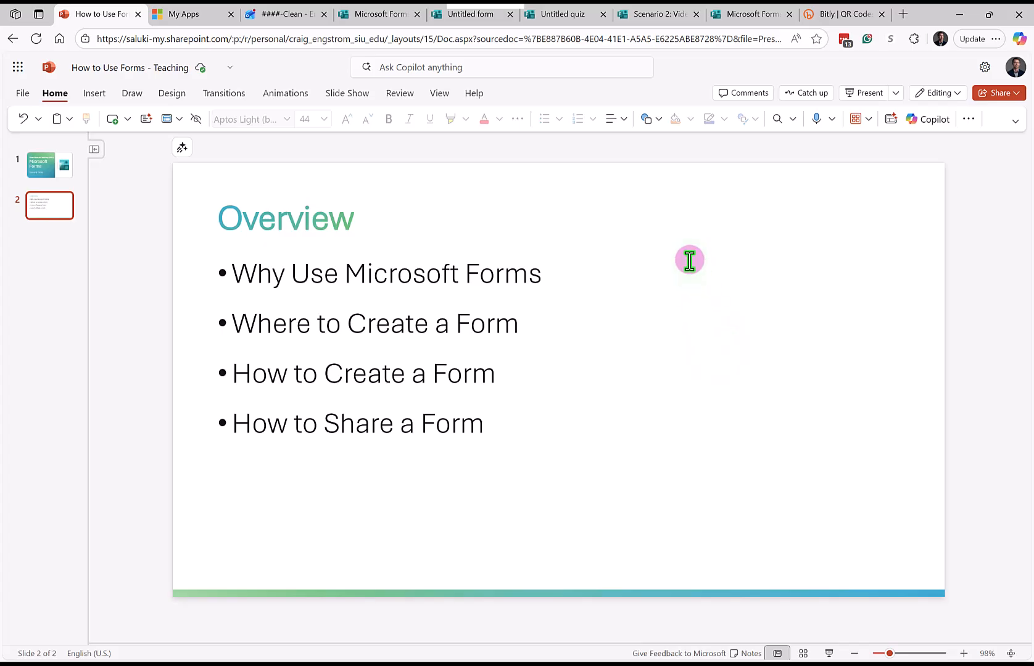
key(ctrl+v)
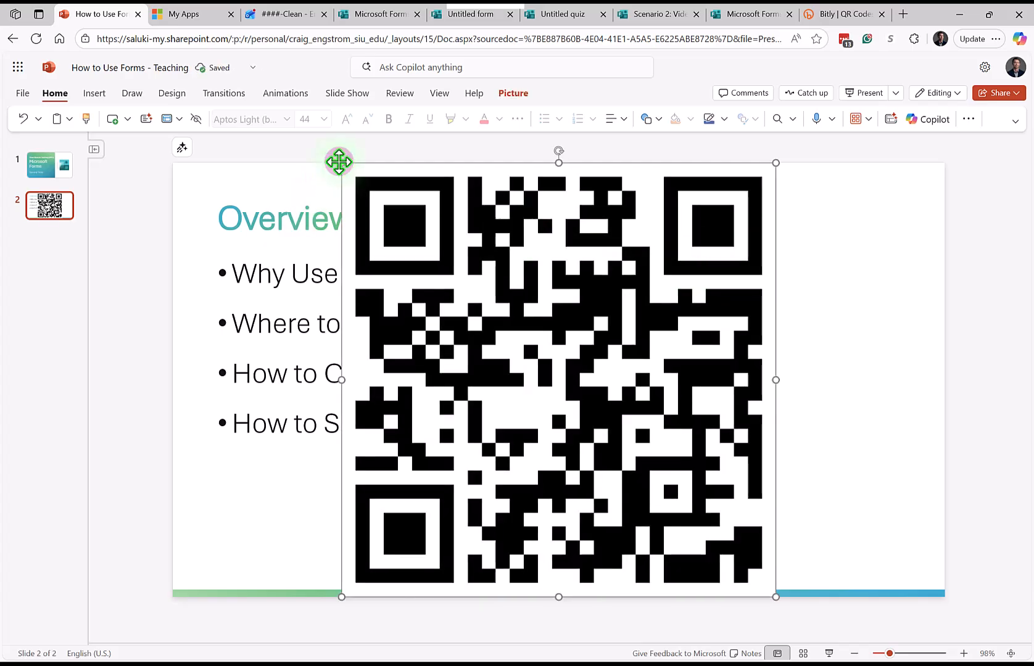
drag(371, 195, 613, 324)
drag(710, 437, 586, 339)
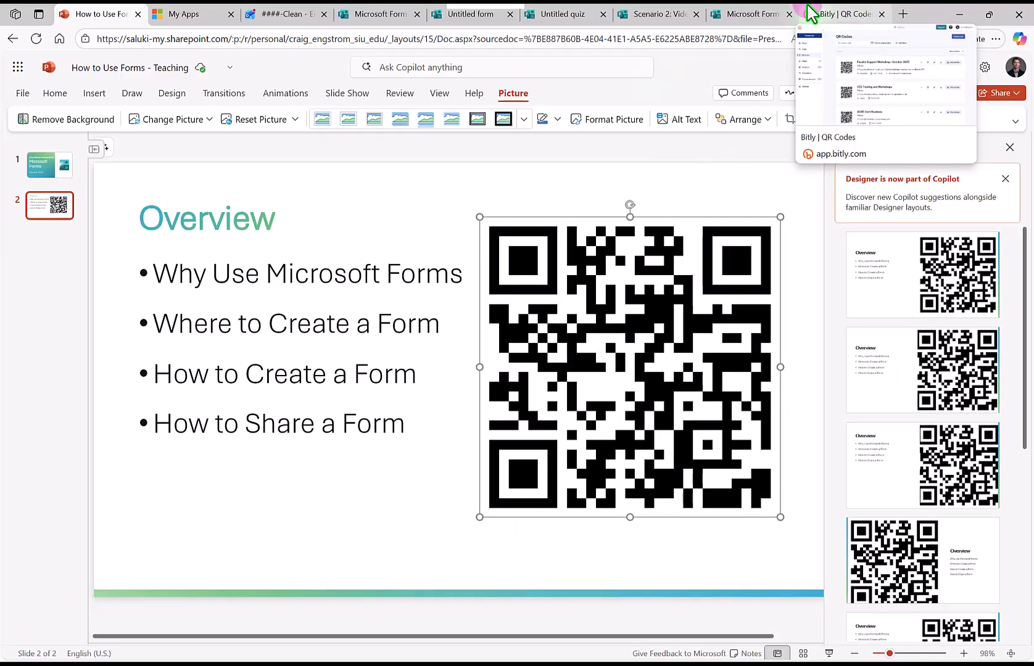
Return to the Scenario 2: Video Assignment form's sharing options and show its iframe embed code
click(752, 12)
click(664, 13)
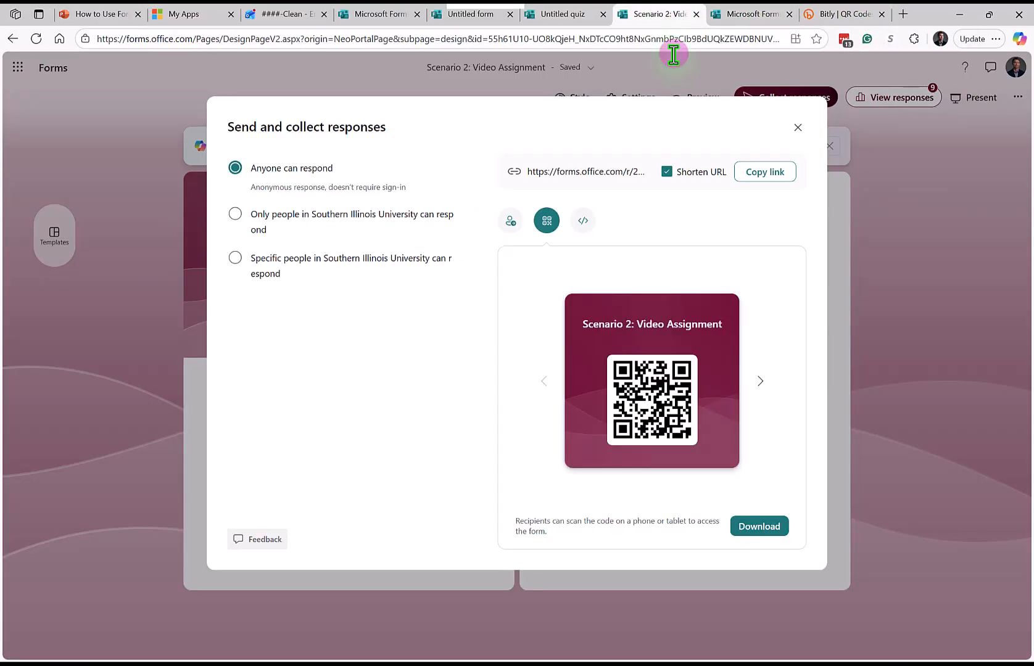
click(582, 220)
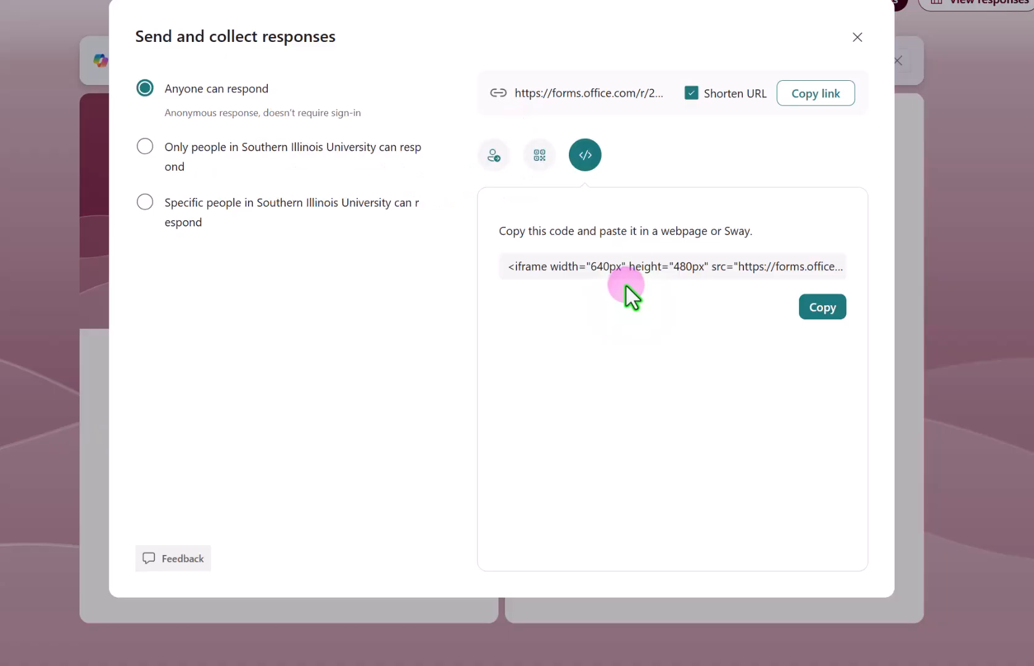
click(624, 309)
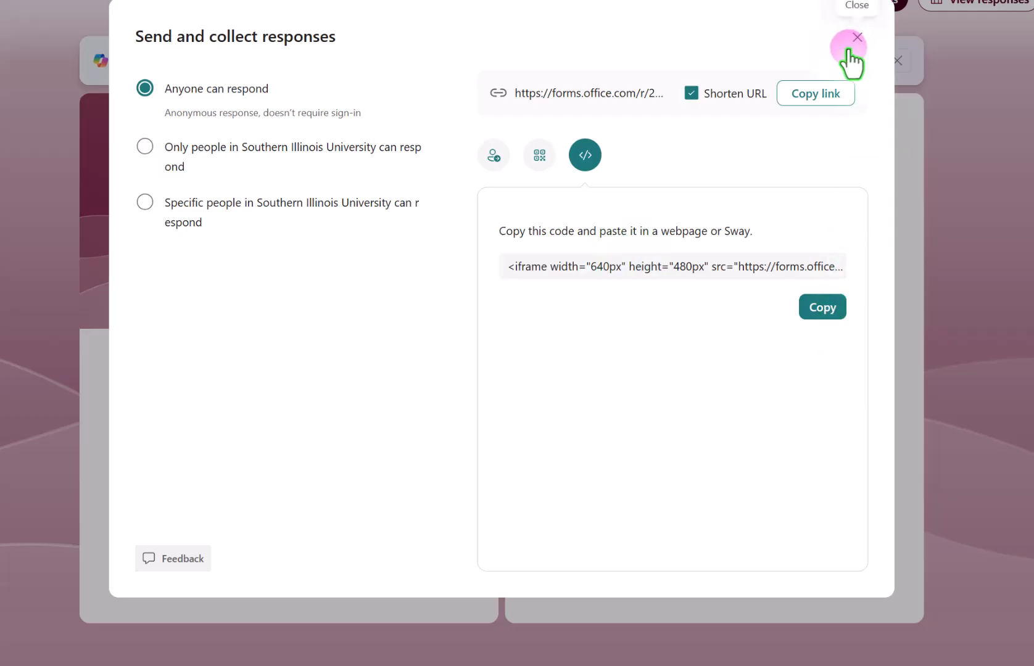
Limit the form's responses to only people in Southern Illinois University and copy its shortened link
click(275, 159)
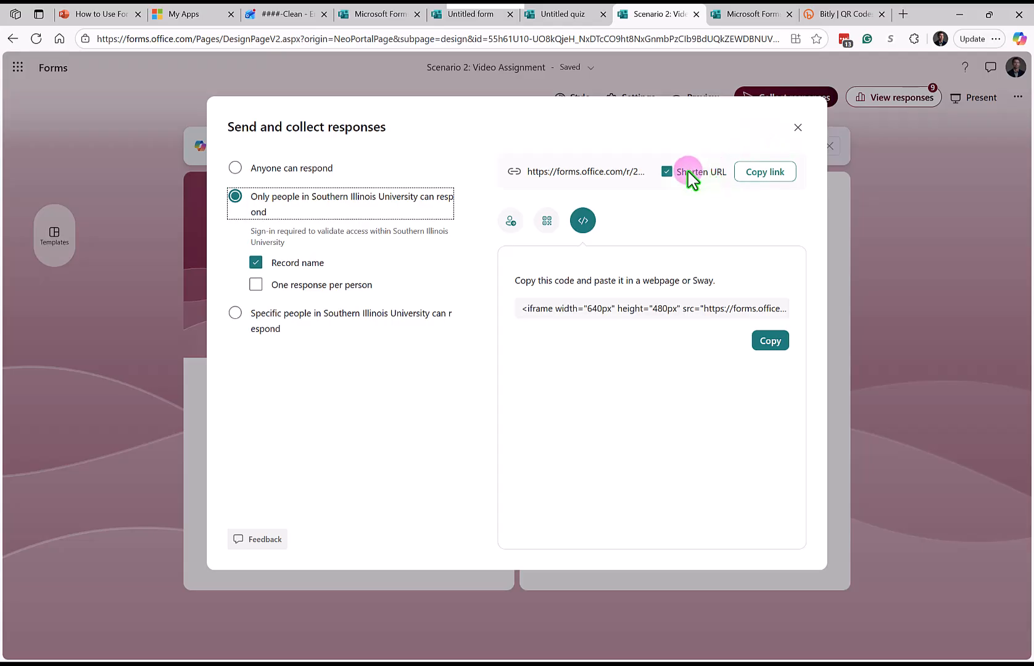
click(753, 177)
Switch to Bitly's home page and paste the copied form link as the destination URL for a new short link
click(849, 14)
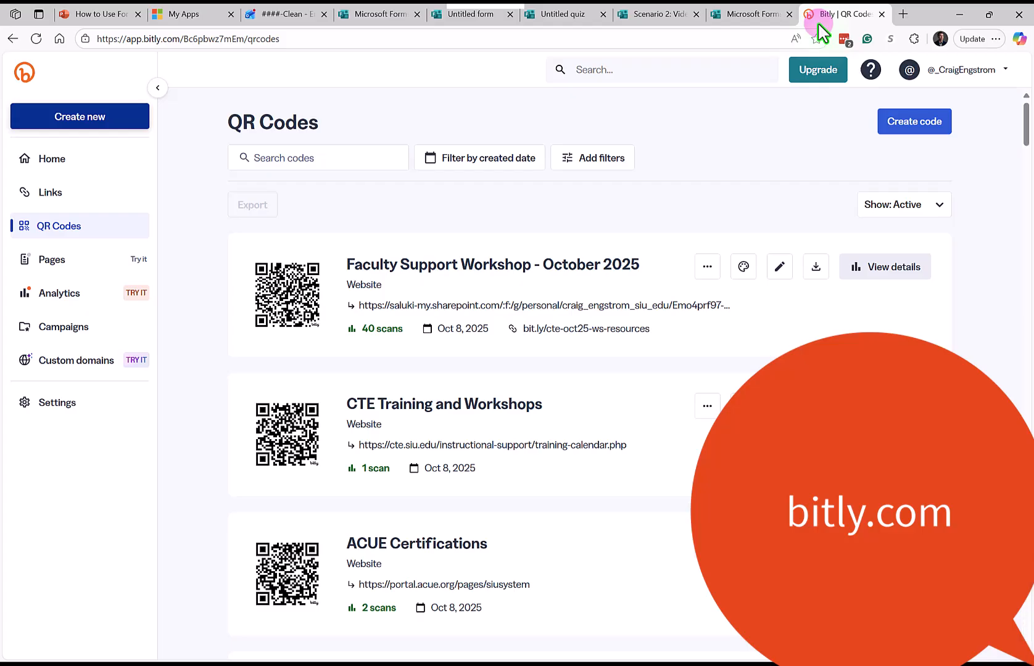
click(54, 162)
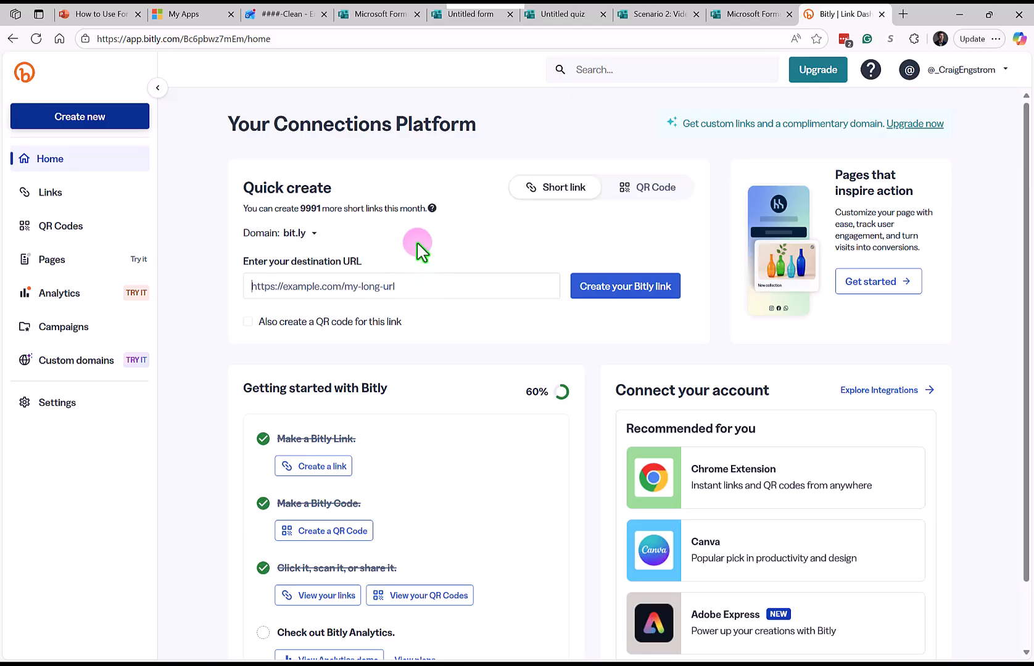
key(ctrl+v)
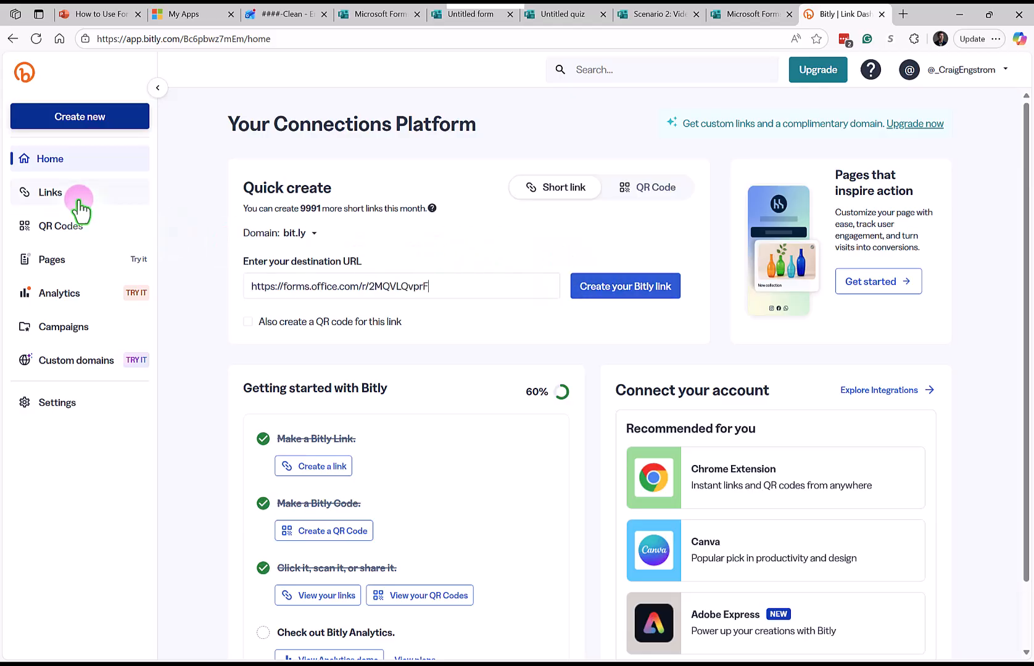
Examine the existing Bitly links and QR codes, including the Scenario 1 and Scenario 2 form links and their engagements
click(74, 232)
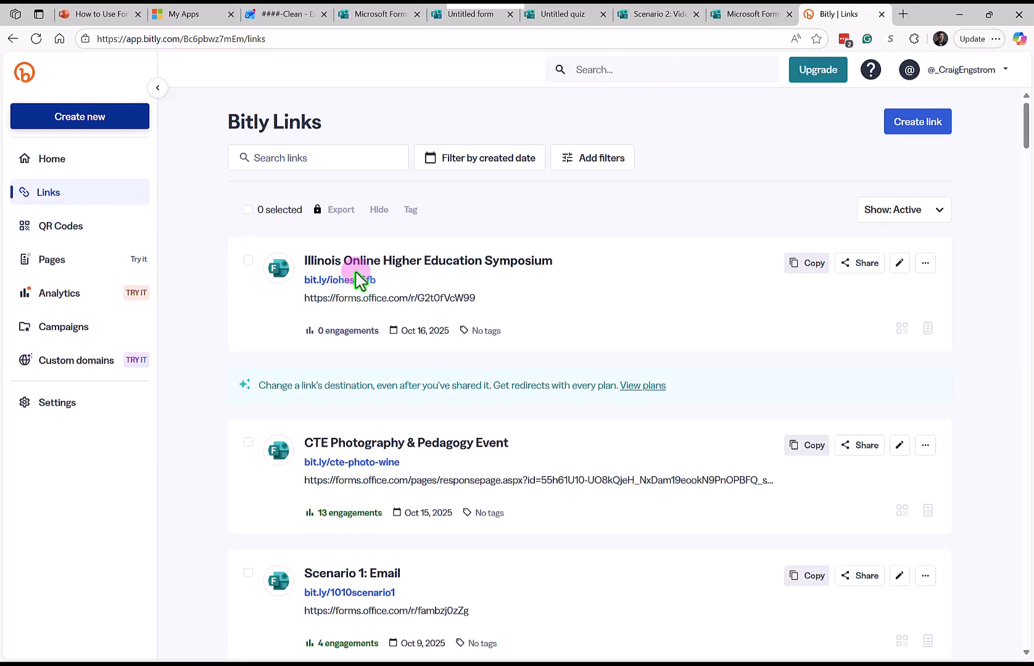
scroll(363, 317, down, 1)
click(84, 240)
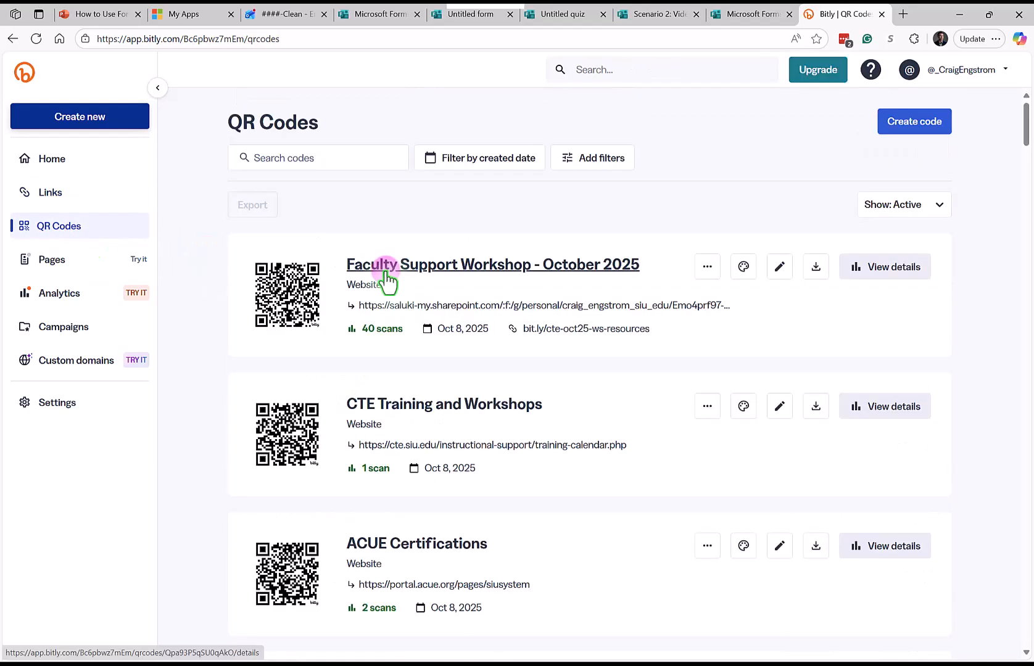
scroll(402, 281, down, 3)
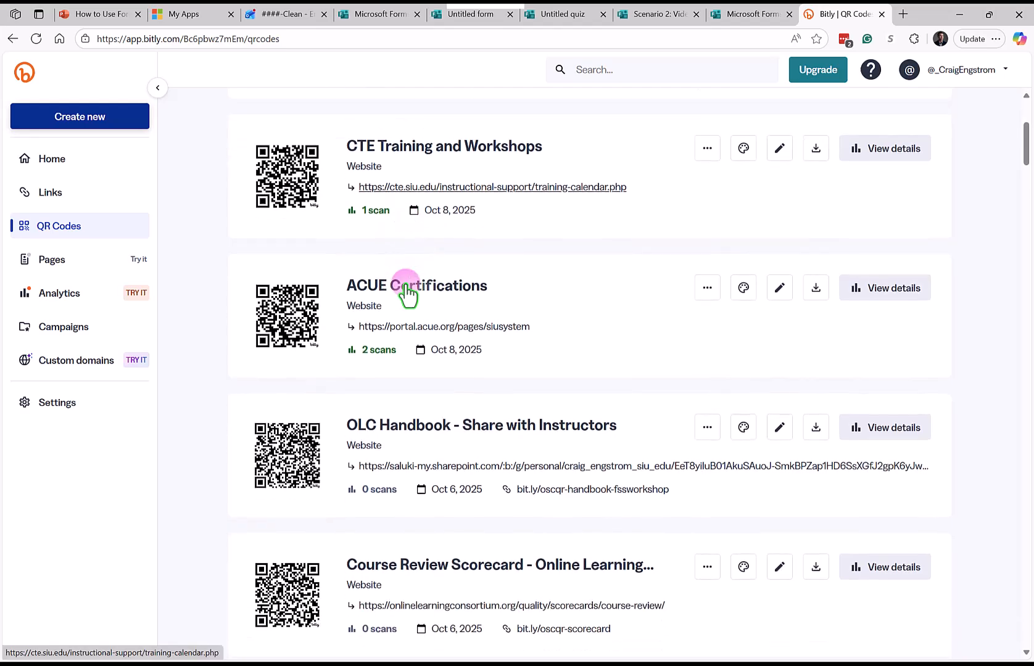
scroll(402, 283, up, 4)
click(73, 192)
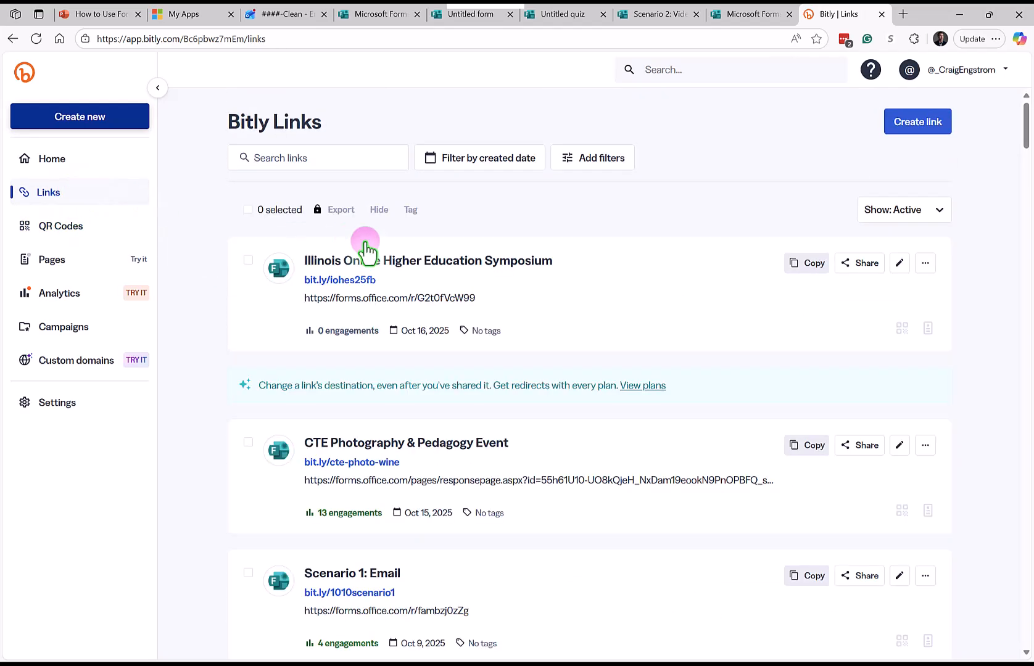
scroll(370, 253, down, 1)
scroll(375, 253, down, 3)
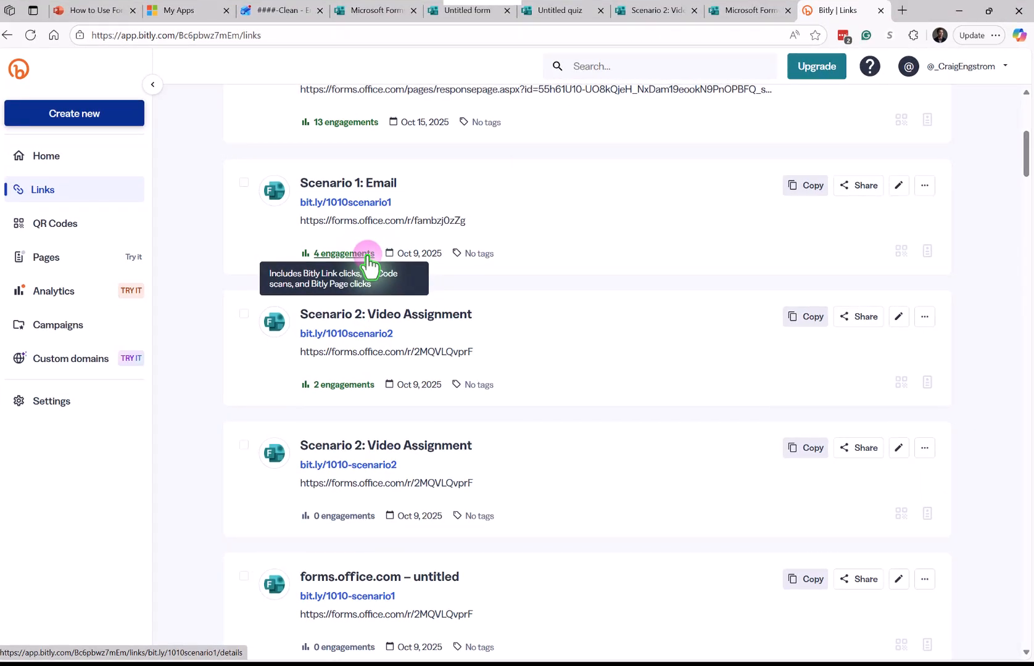
click(750, 11)
click(854, 14)
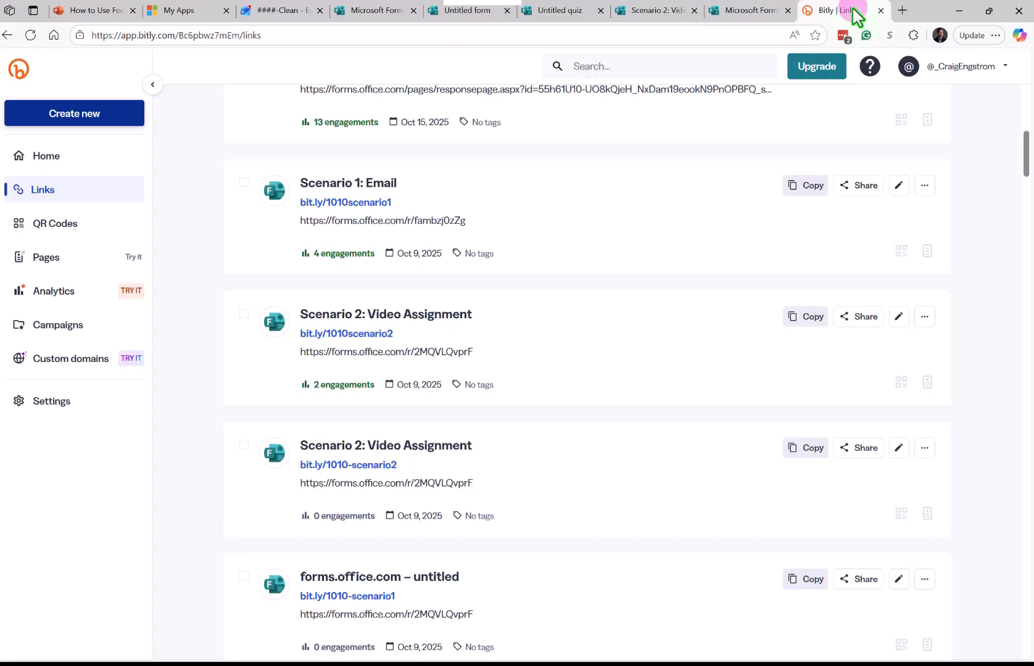